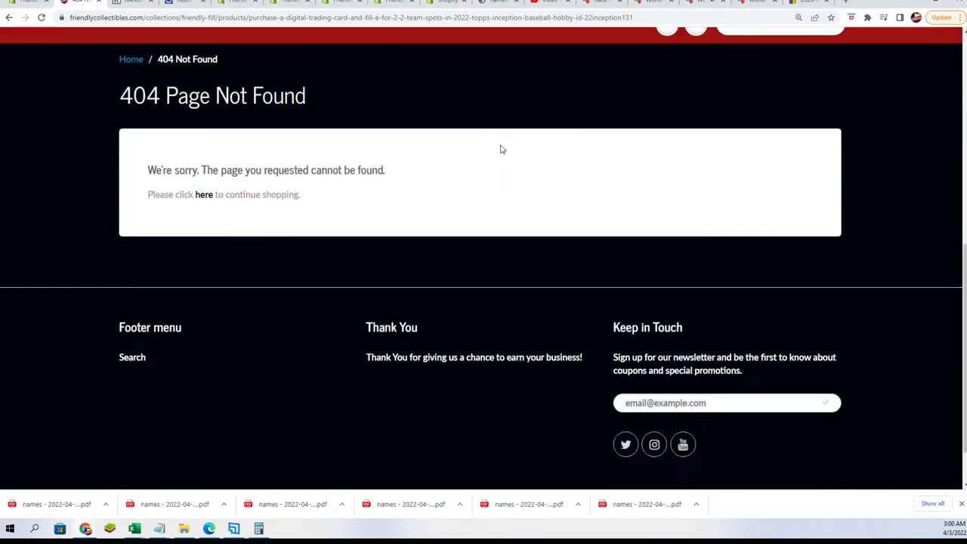
Select the full owner name list in Notepad and copy it
key("alt+Tab")
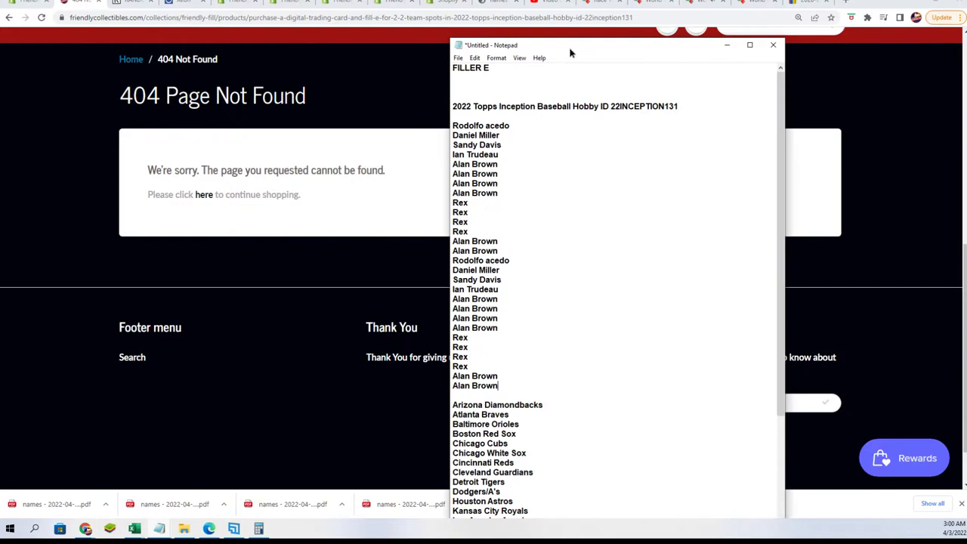
left_click_drag(513, 387, 454, 375)
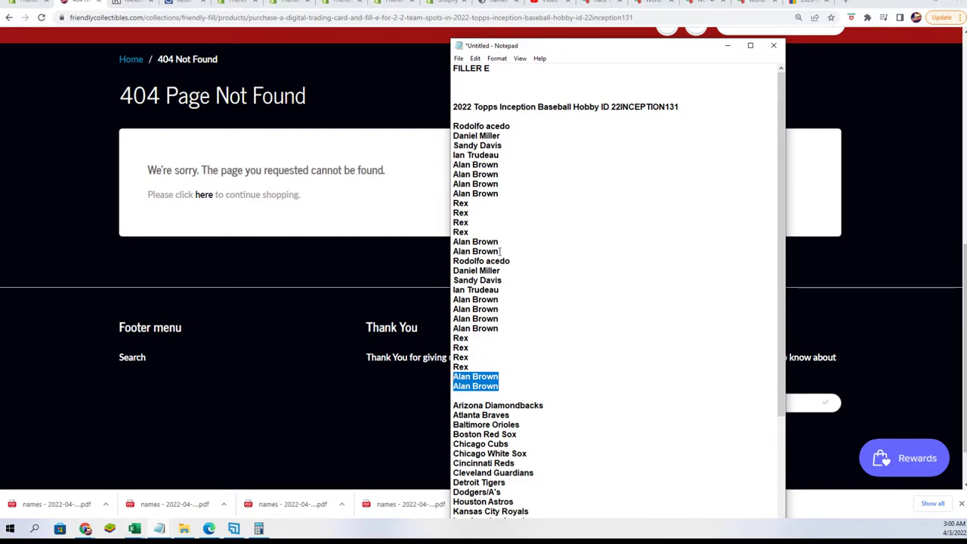
left_click_drag(500, 251, 453, 242)
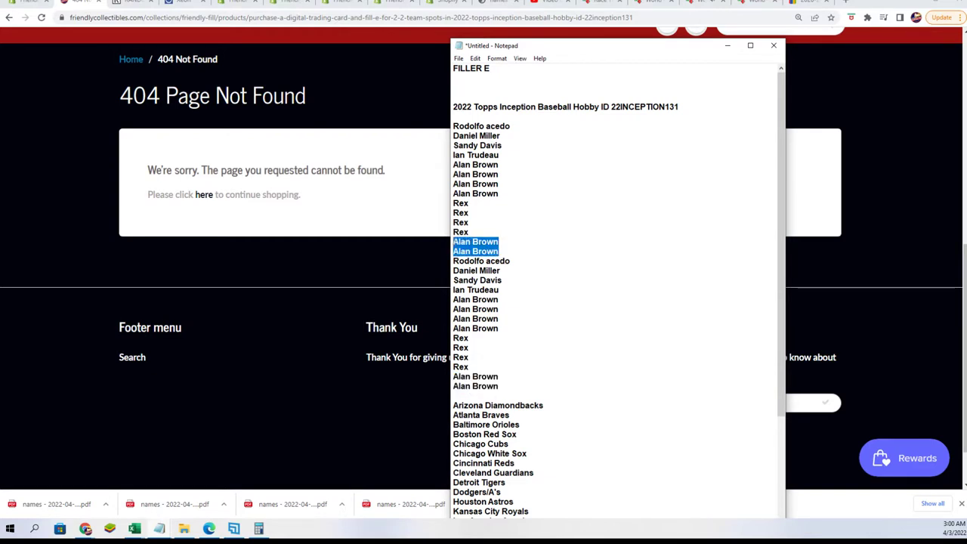
left_click_drag(500, 194, 482, 174)
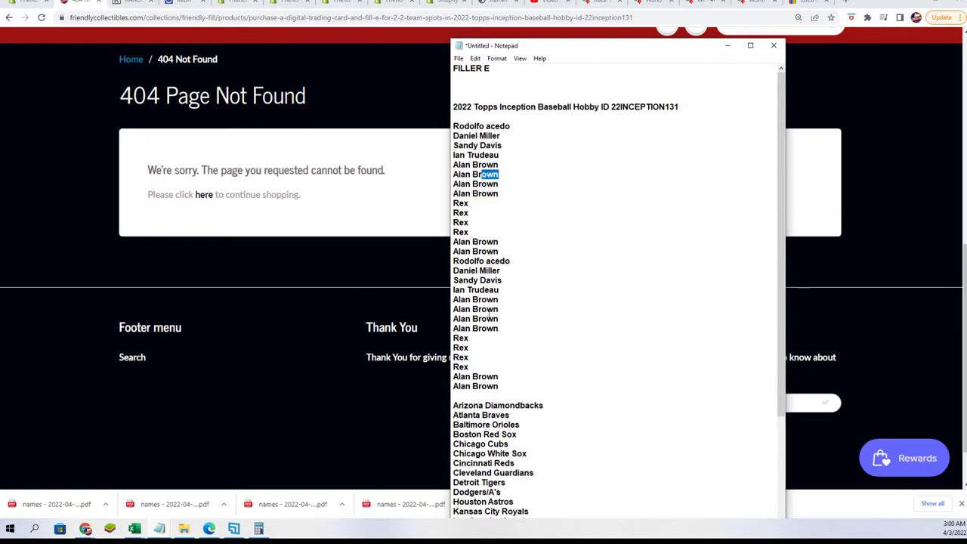
left_click_drag(500, 315, 481, 300)
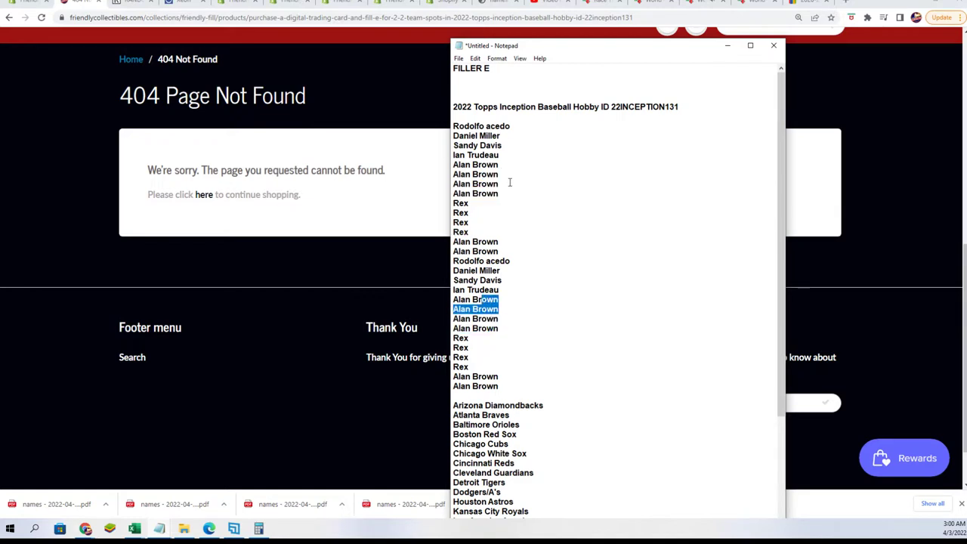
left_click_drag(455, 164, 508, 187)
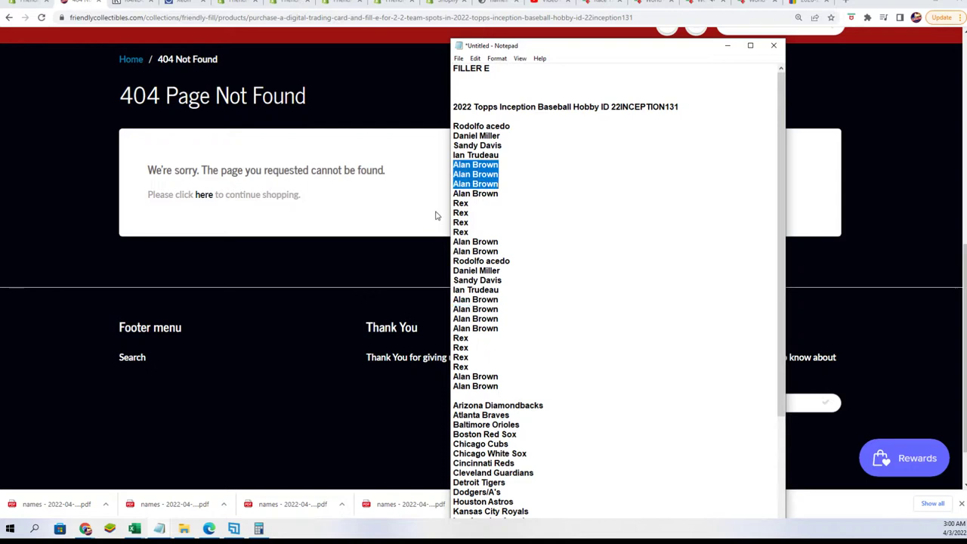
left_click_drag(454, 202, 469, 234)
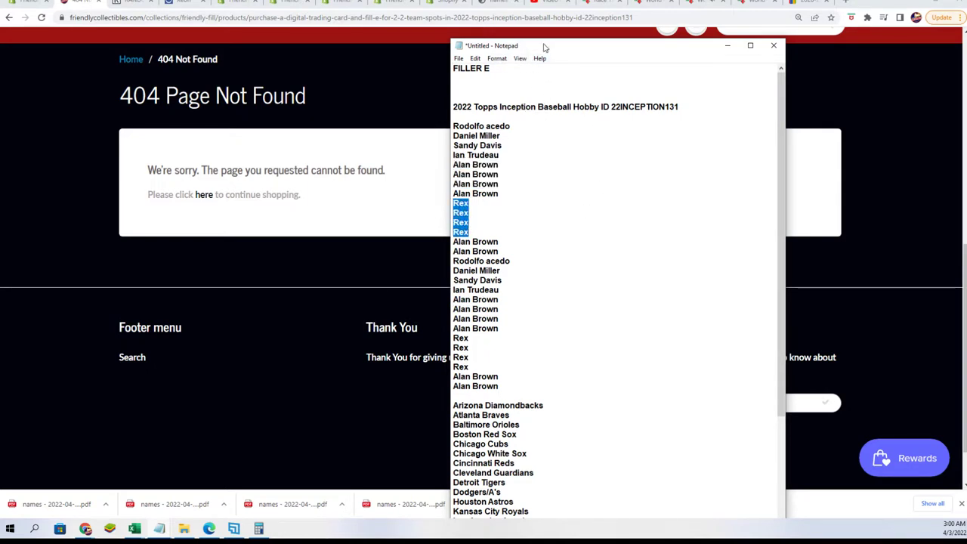
mouse_move(500, 385)
left_mouse_down()
mouse_move(509, 256)
mouse_move(495, 137)
mouse_move(458, 126)
left_mouse_up()
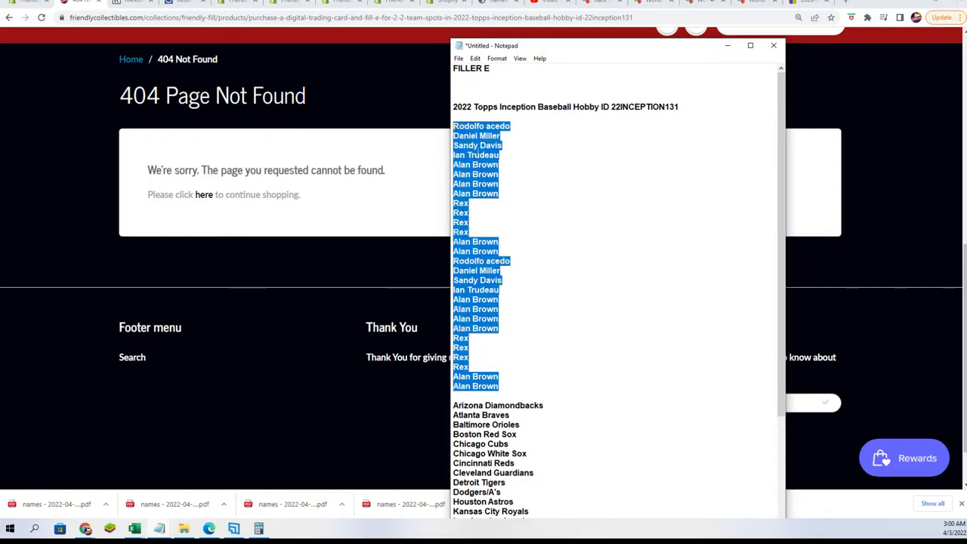
right_click(476, 150)
left_click(502, 185)
Delete the FILLER E heading, recopy the owner list, and move Notepad out of view
left_click_drag(492, 69, 450, 68)
key("BackSpace")
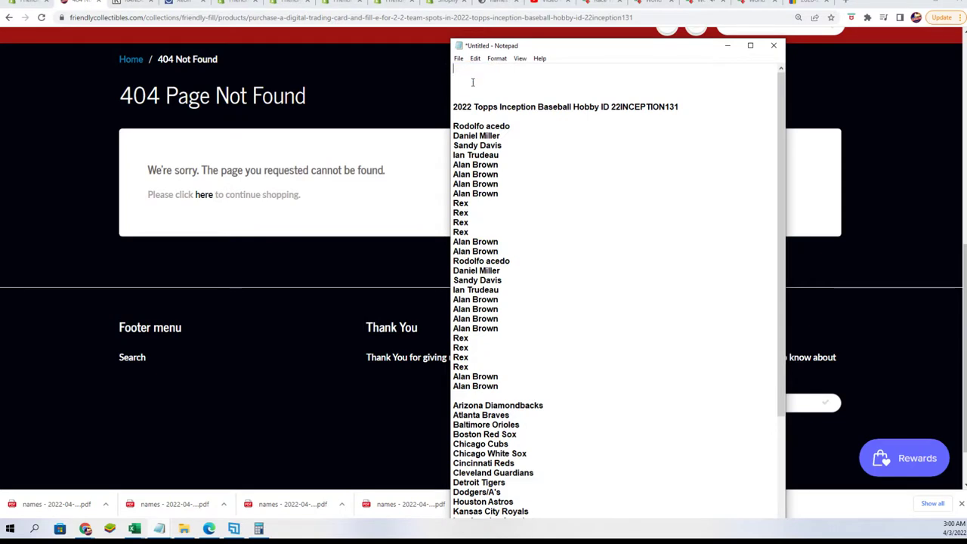
mouse_move(493, 383)
left_mouse_down()
mouse_move(491, 169)
mouse_move(484, 136)
mouse_move(456, 126)
left_mouse_up()
right_click(464, 153)
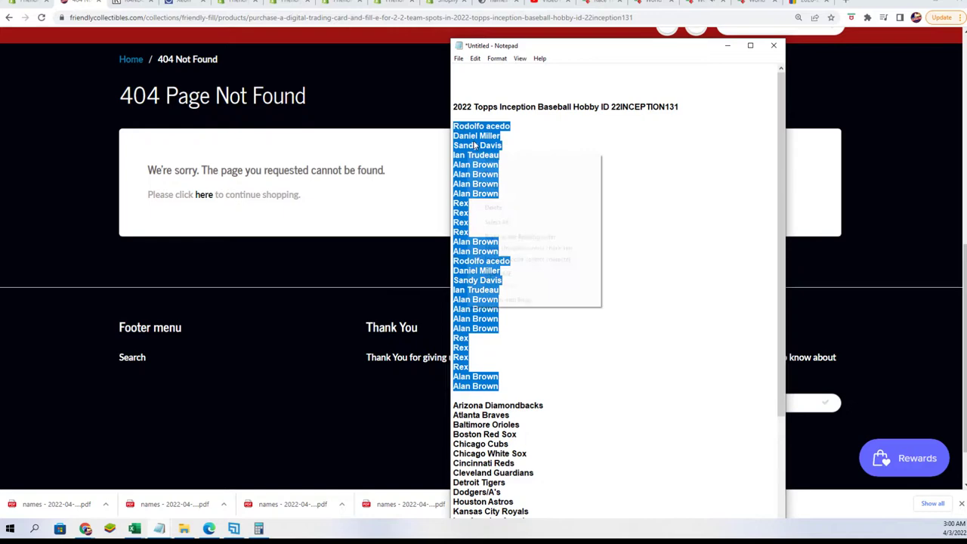
left_click(484, 185)
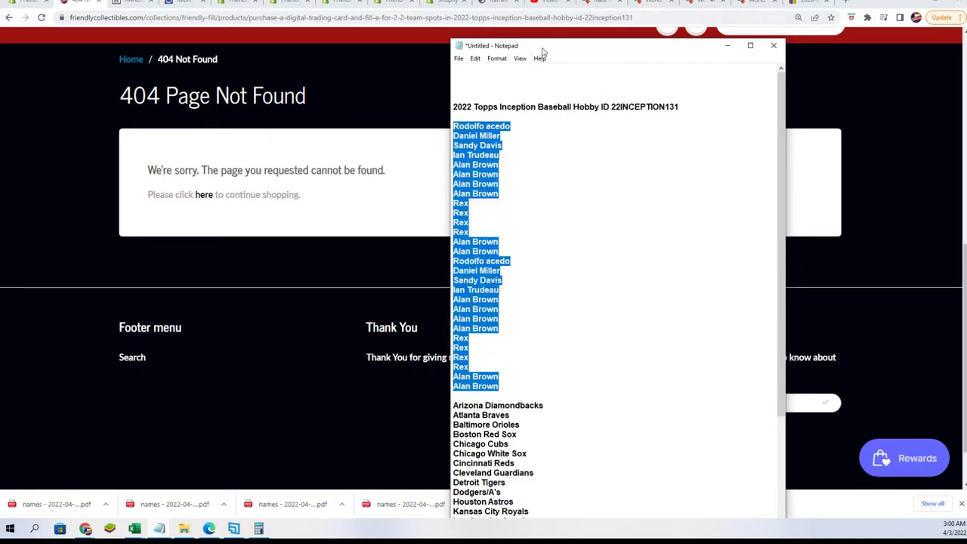
mouse_move(587, 53)
left_mouse_down()
mouse_move(935, 214)
mouse_move(964, 538)
left_mouse_up()
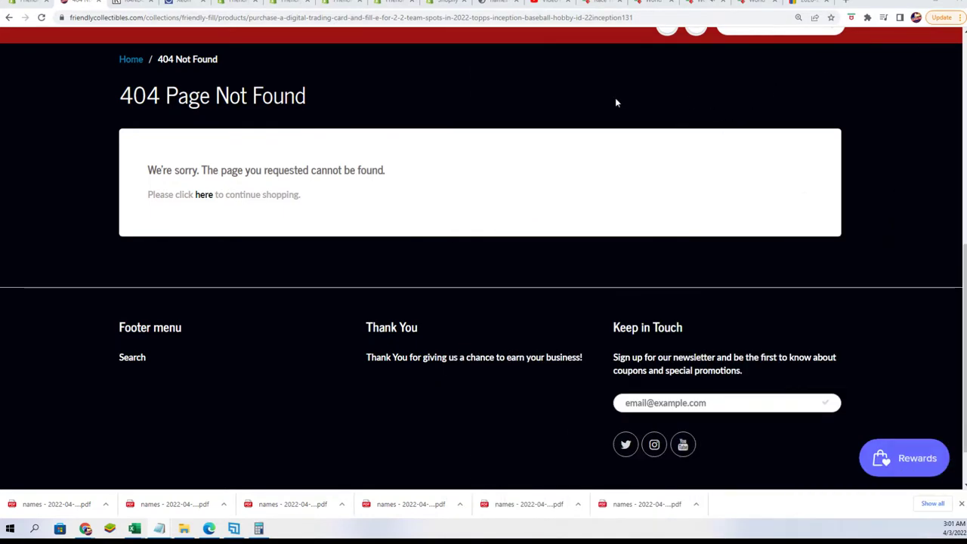
Paste the owner names into a fresh RANDOM.ORG List Randomizer form
left_click(138, 3)
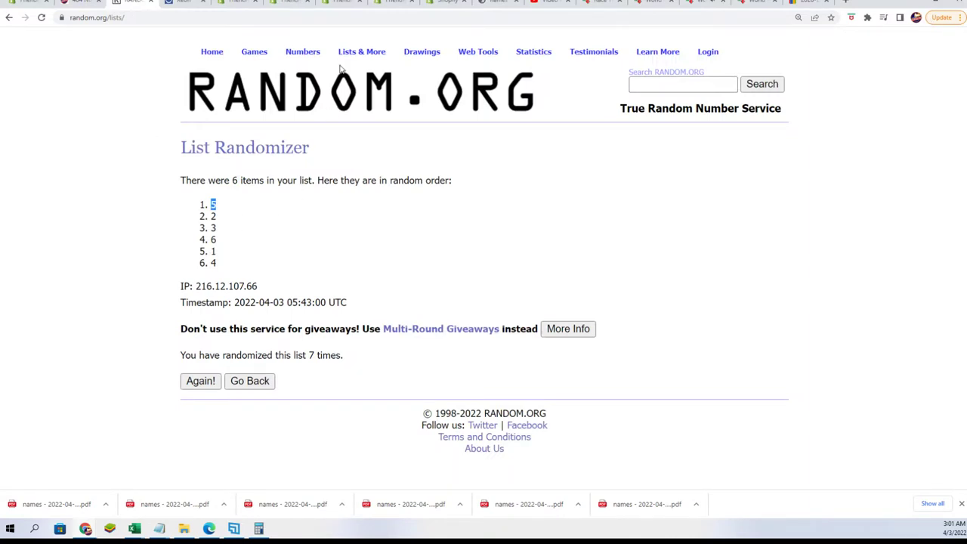
left_click(372, 67)
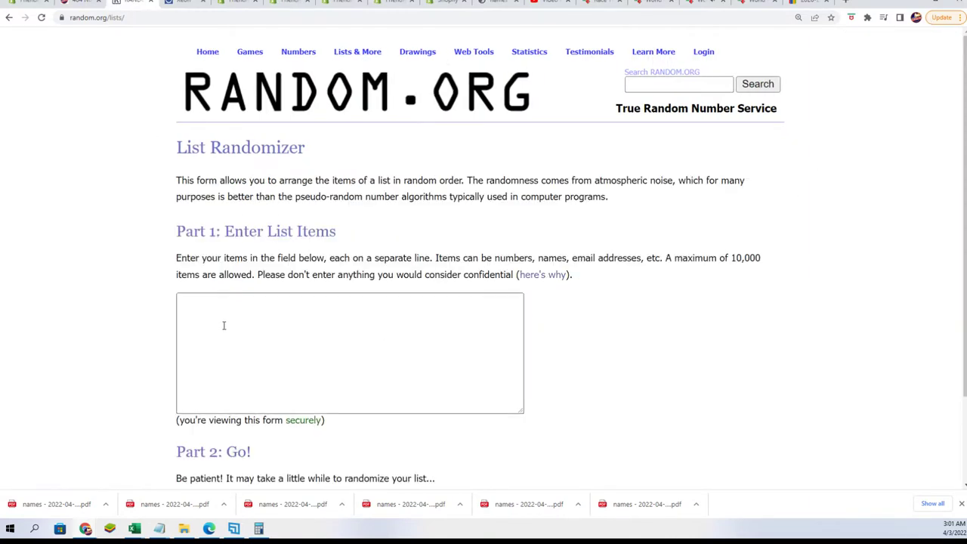
key("alt+Tab")
left_click_drag(644, 93, 608, 71)
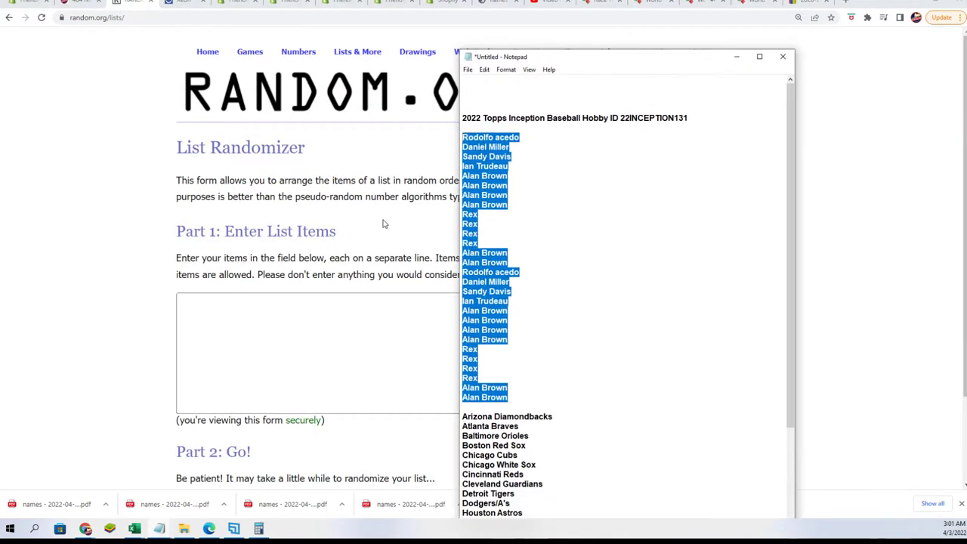
left_click(183, 303)
right_click(182, 303)
left_click(242, 381)
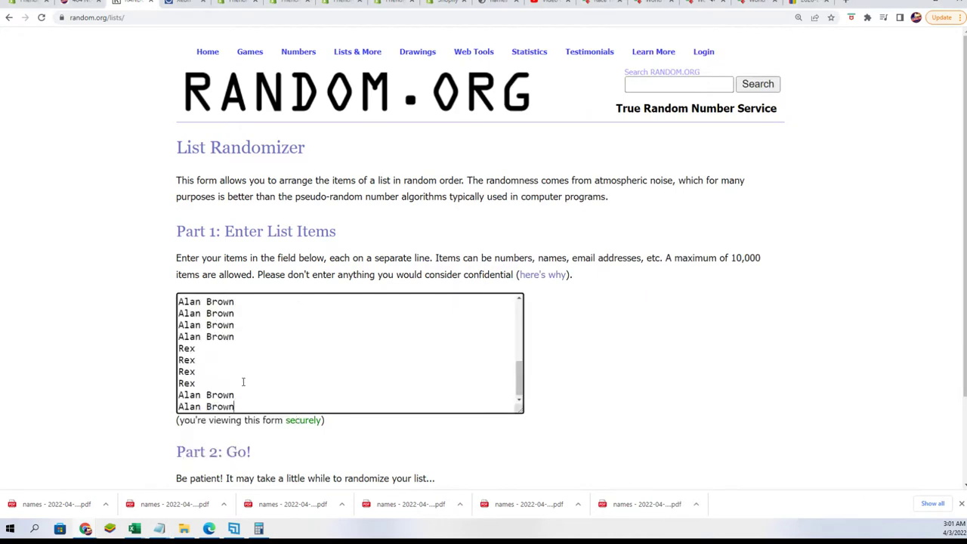
Randomize the owner list seven times
scroll(317, 440, "down", 2)
left_click(222, 400)
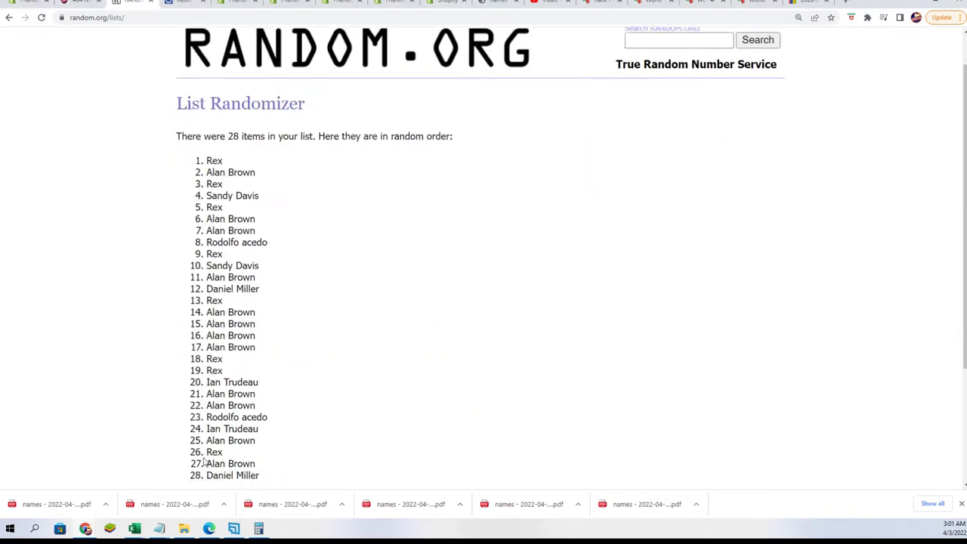
scroll(182, 464, "down", 3)
left_click(191, 393)
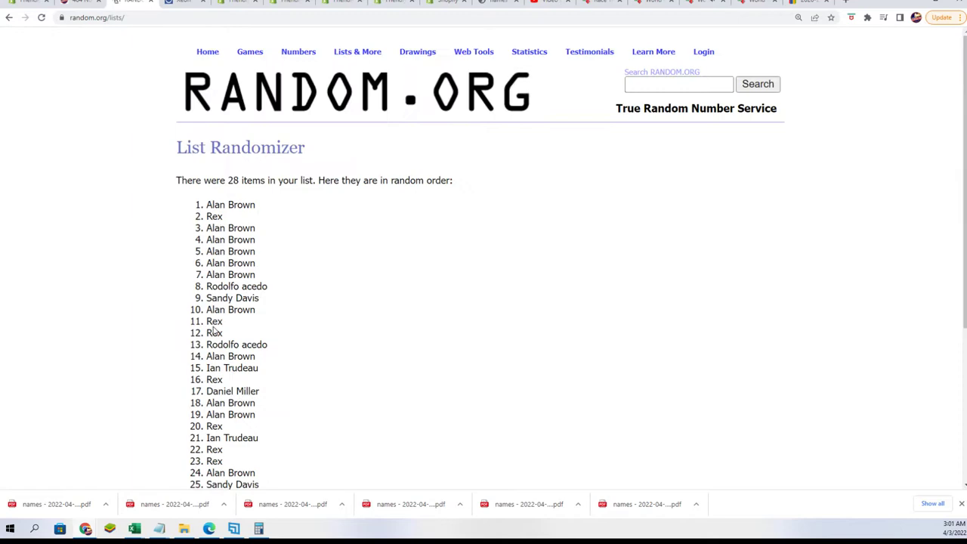
scroll(181, 446, "down", 5)
left_click(192, 398)
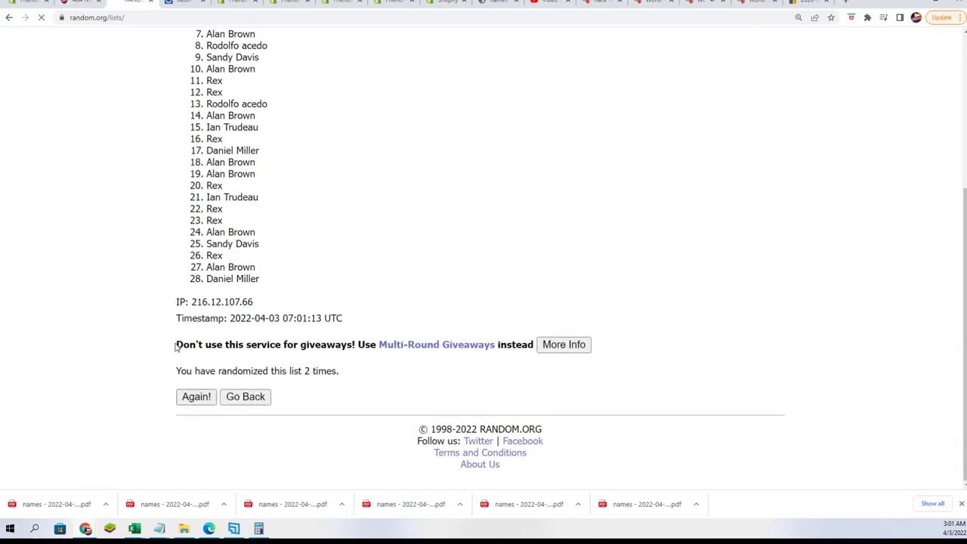
left_click(185, 397)
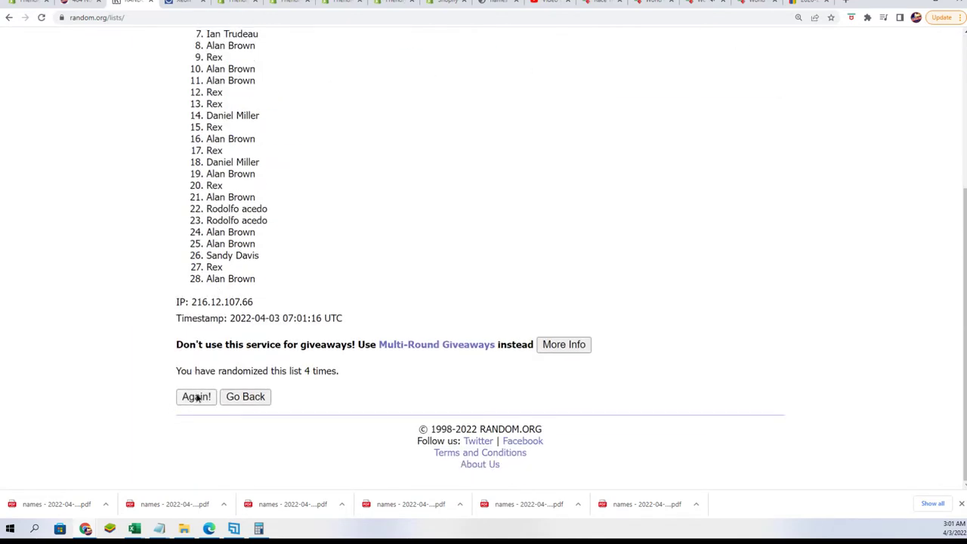
left_click(198, 398)
left_click(194, 395)
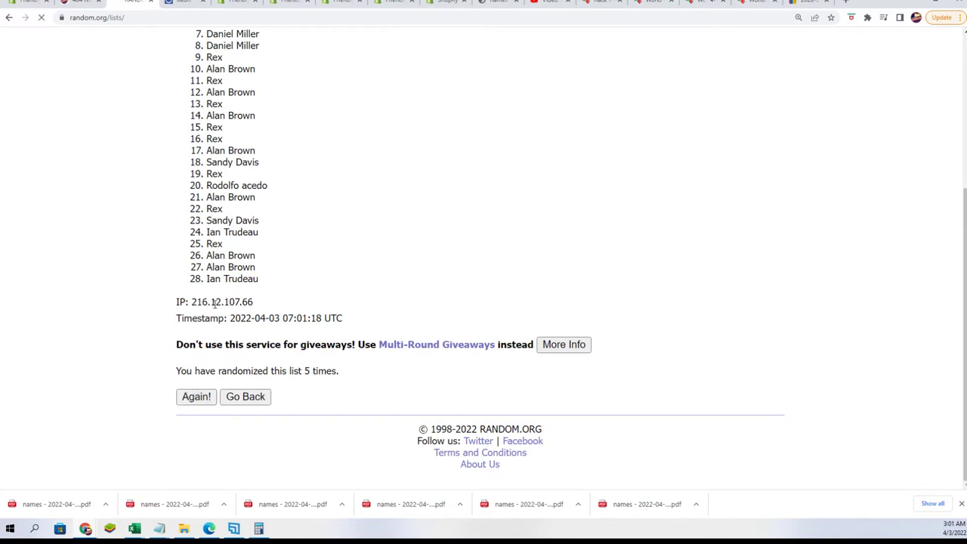
left_click(190, 393)
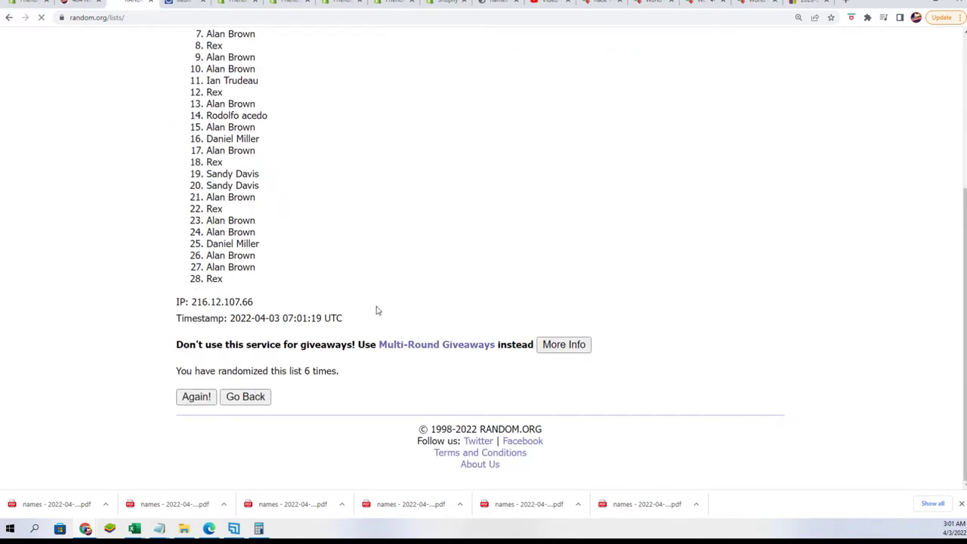
Copy the shuffled 28-name owner list
mouse_move(186, 107)
left_mouse_down()
mouse_move(257, 224)
mouse_move(262, 420)
left_mouse_up()
right_click(232, 301)
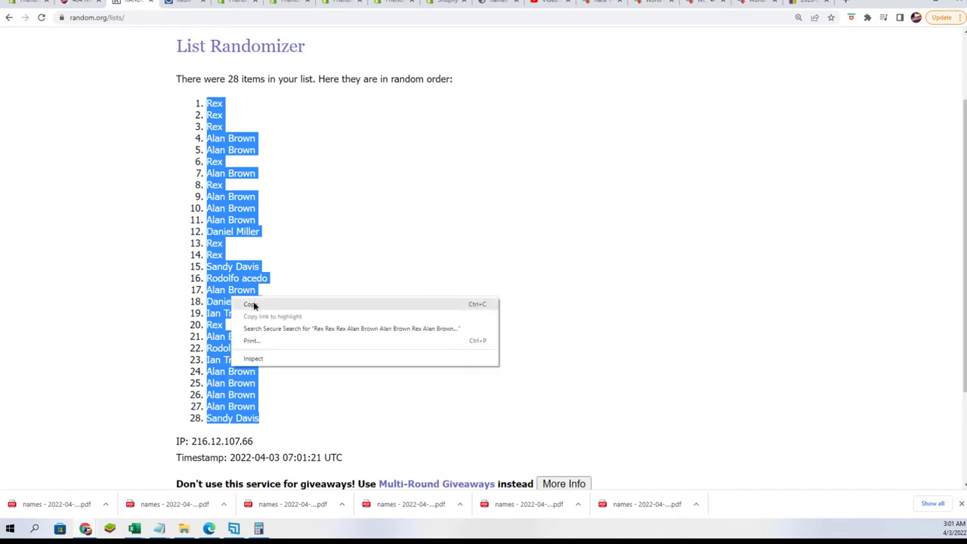
left_click(251, 305)
scroll(258, 426, "down", 2)
scroll(400, 408, "up", 1)
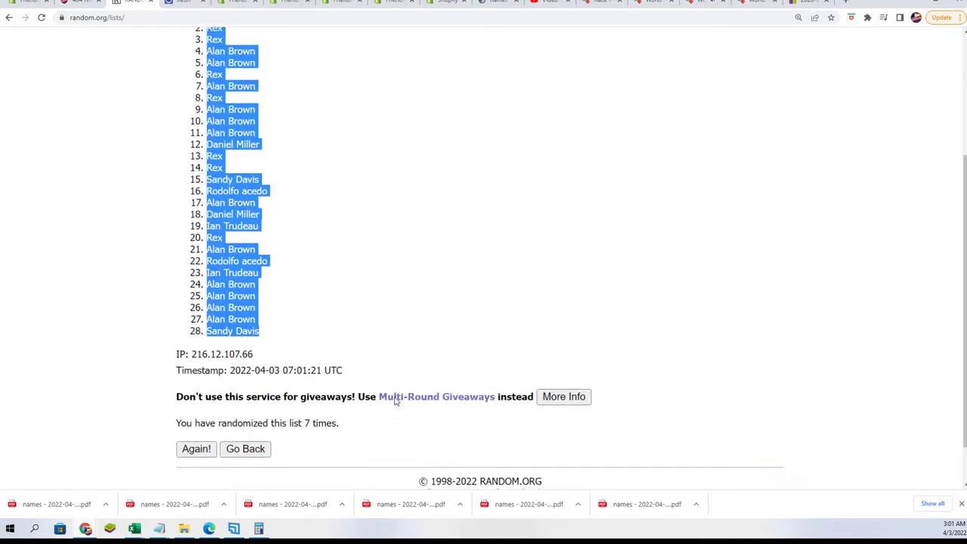
key("alt+Tab")
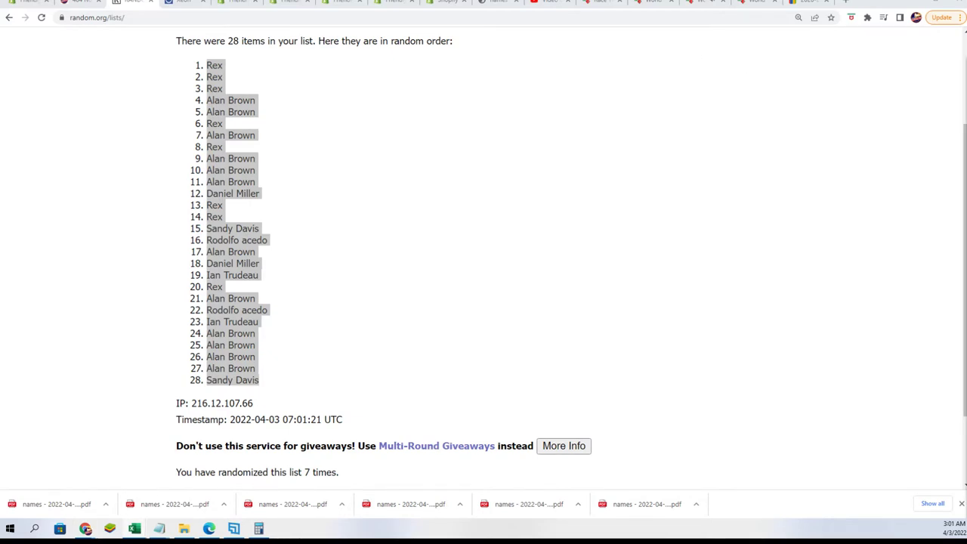
Paste the shuffled owner names as plain text into A2:A29, then select B2
key("alt+Tab")
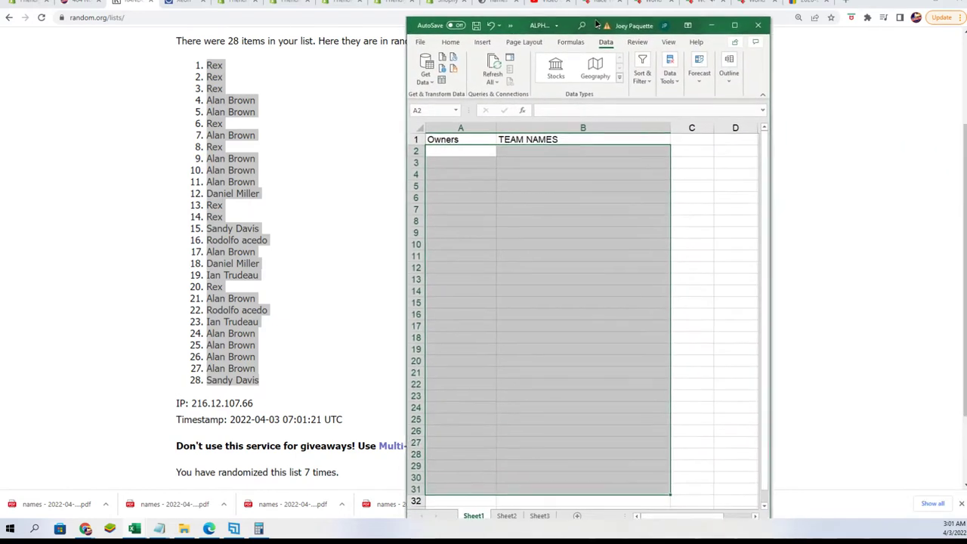
left_click(432, 140)
right_click(434, 141)
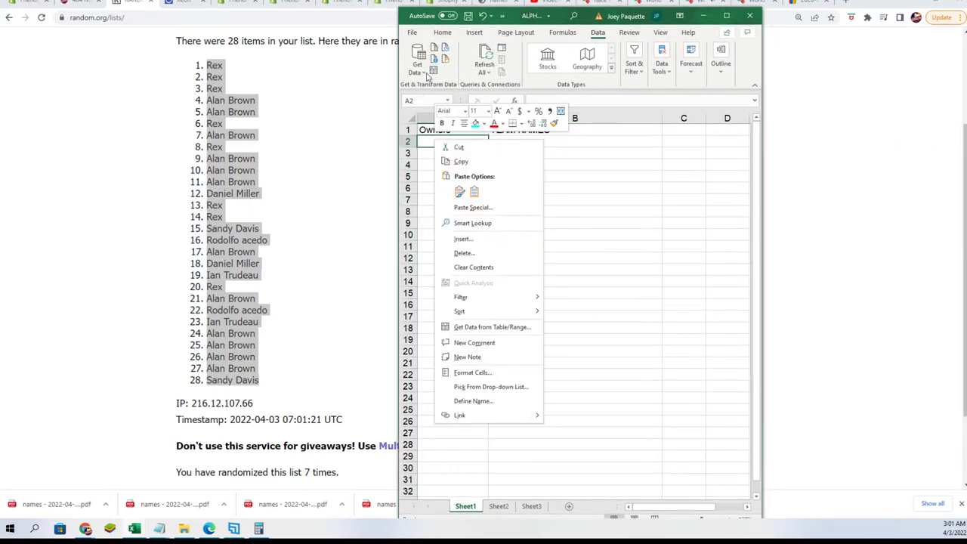
left_click(459, 206)
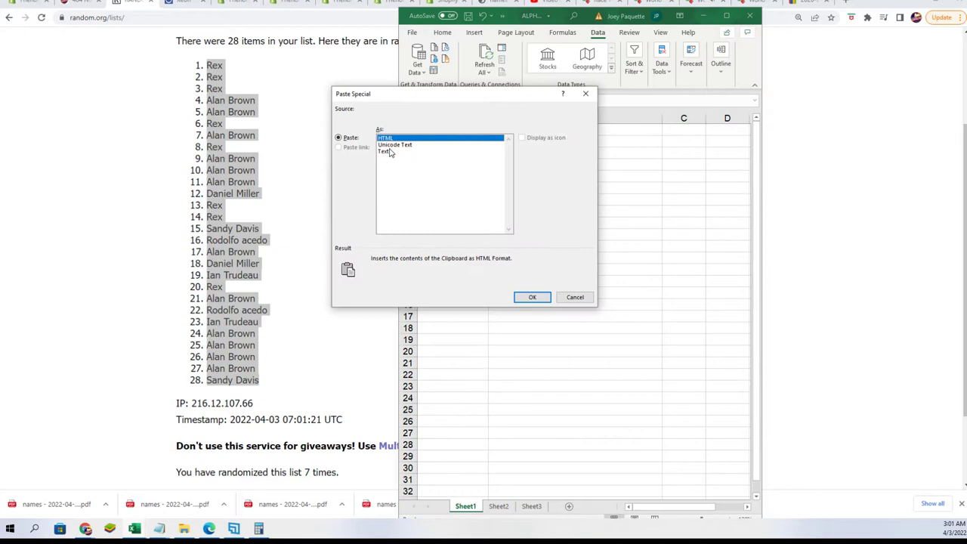
left_click(391, 152)
left_click(529, 297)
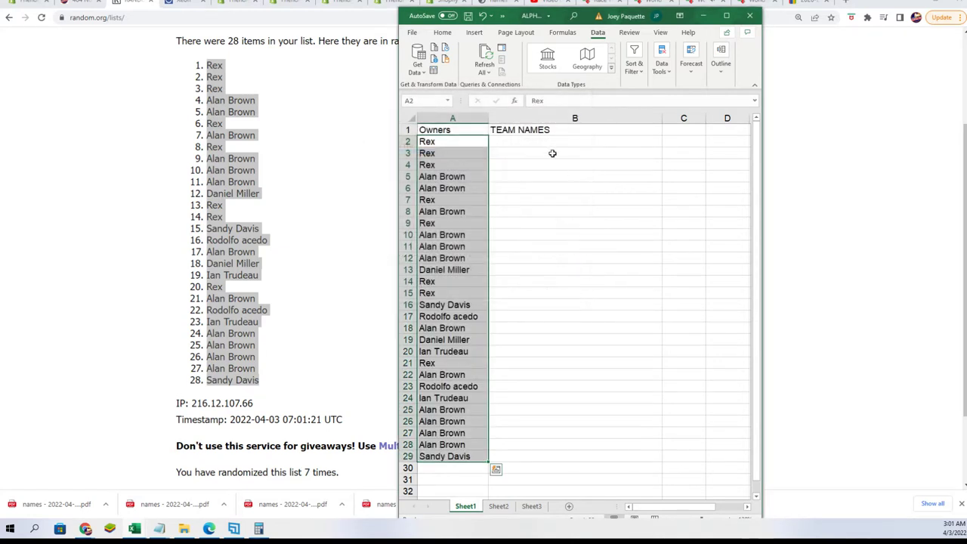
left_click(512, 144)
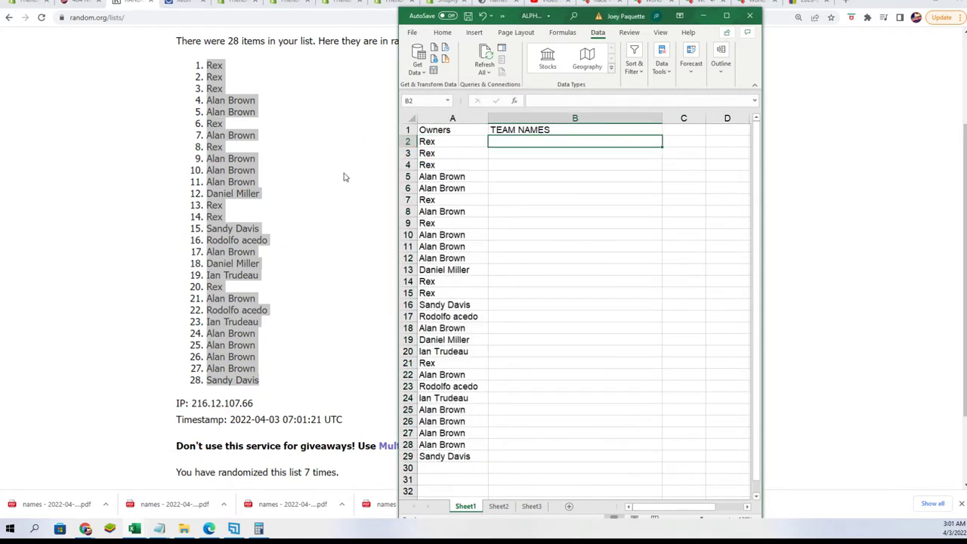
scroll(344, 177, "up", 3)
Load a blank List Randomizer form and copy the MLB team list from Notepad
mouse_move(357, 52)
left_click(370, 67)
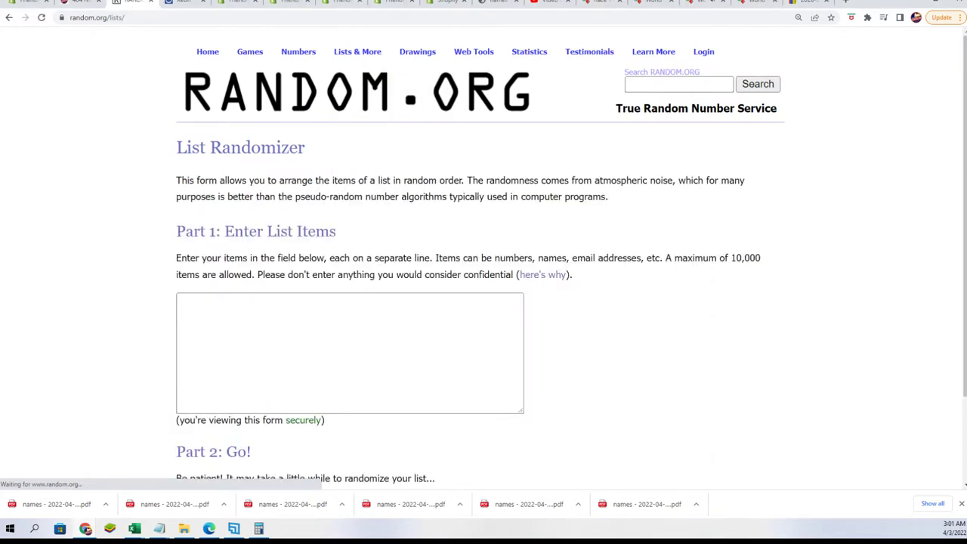
key("alt+Tab")
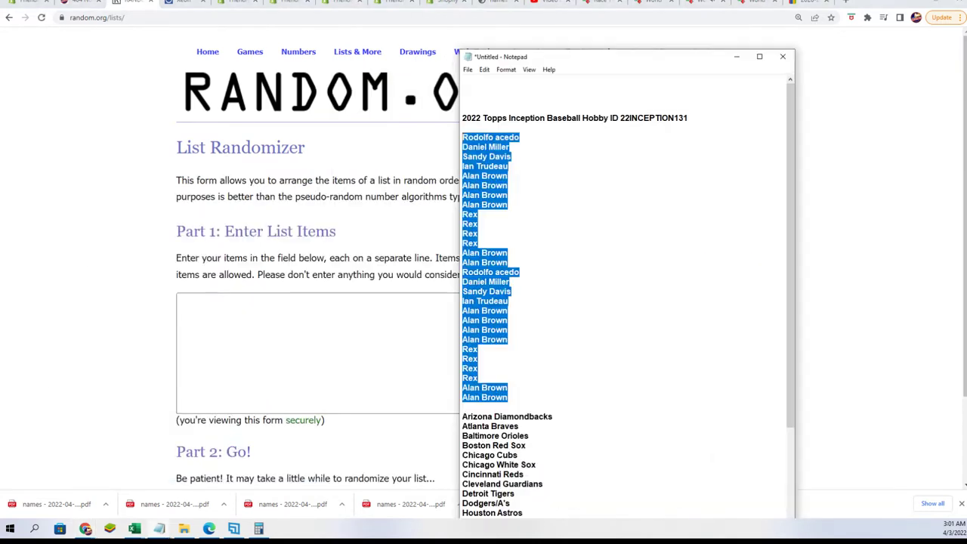
left_click_drag(580, 53, 580, 1)
scroll(640, 334, "down", 4)
mouse_move(551, 511)
left_mouse_down()
mouse_move(462, 357)
mouse_move(461, 253)
left_mouse_up()
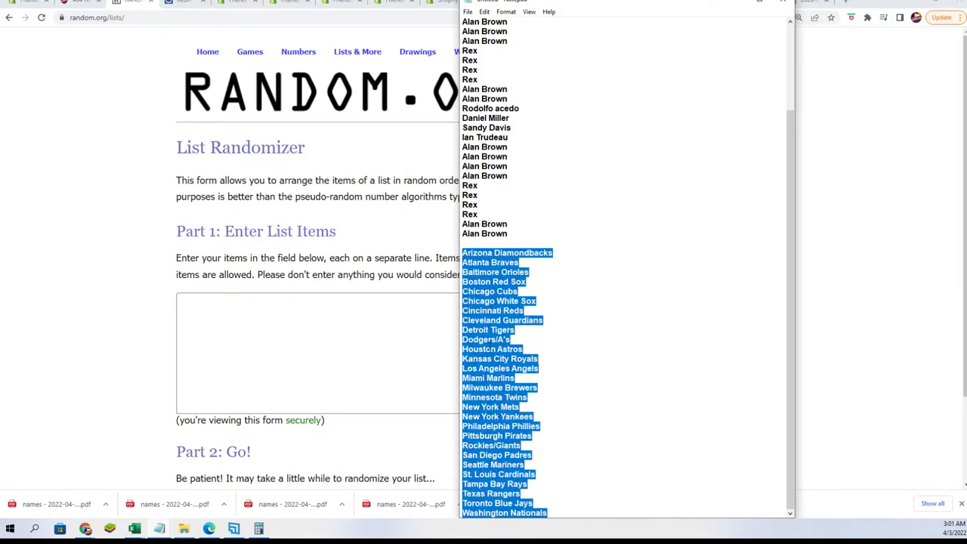
right_click(480, 340)
left_click(501, 372)
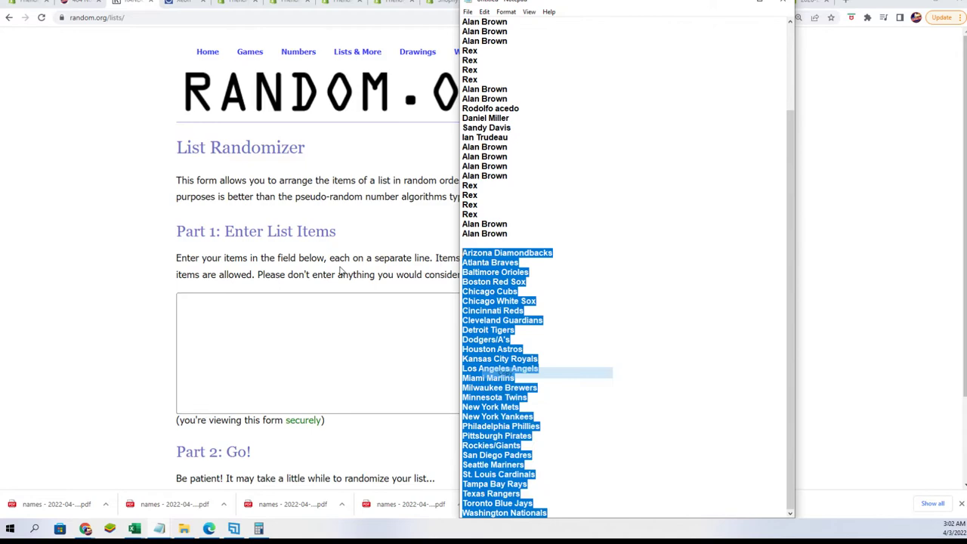
Paste the 28 MLB team names into the List Randomizer box
left_click(200, 304)
right_click(220, 306)
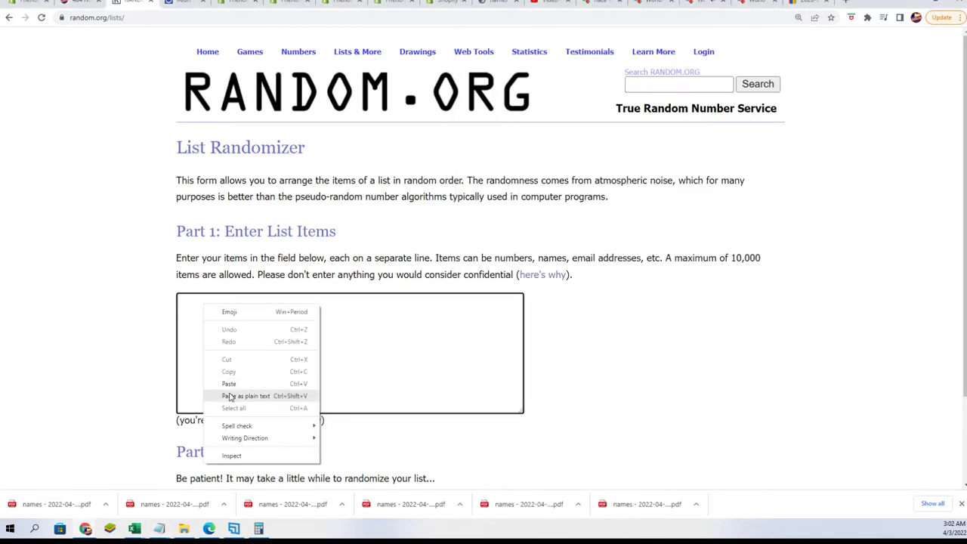
left_click(226, 393)
scroll(567, 334, "down", 2)
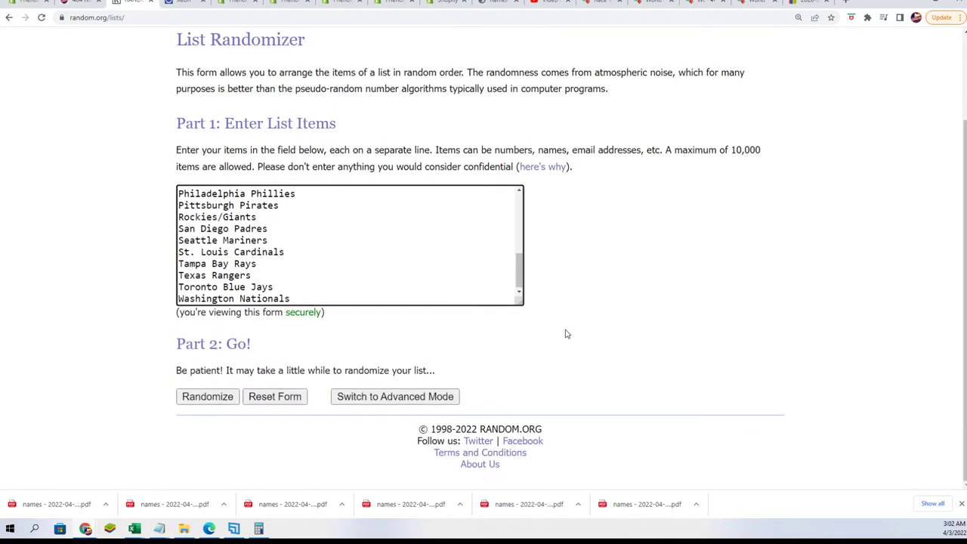
Randomize the team list seven times
left_click(209, 400)
scroll(181, 362, "down", 3)
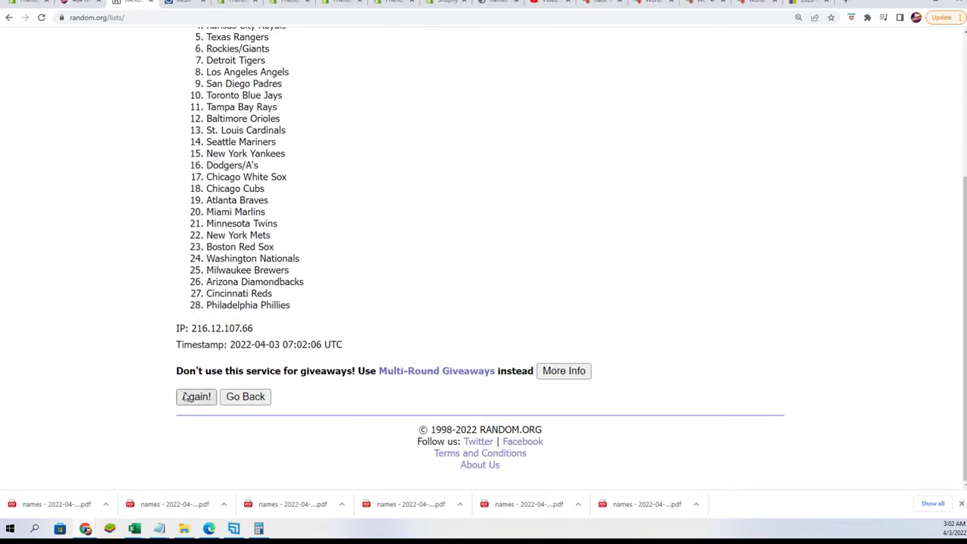
left_click(190, 396)
scroll(190, 374, "down", 3)
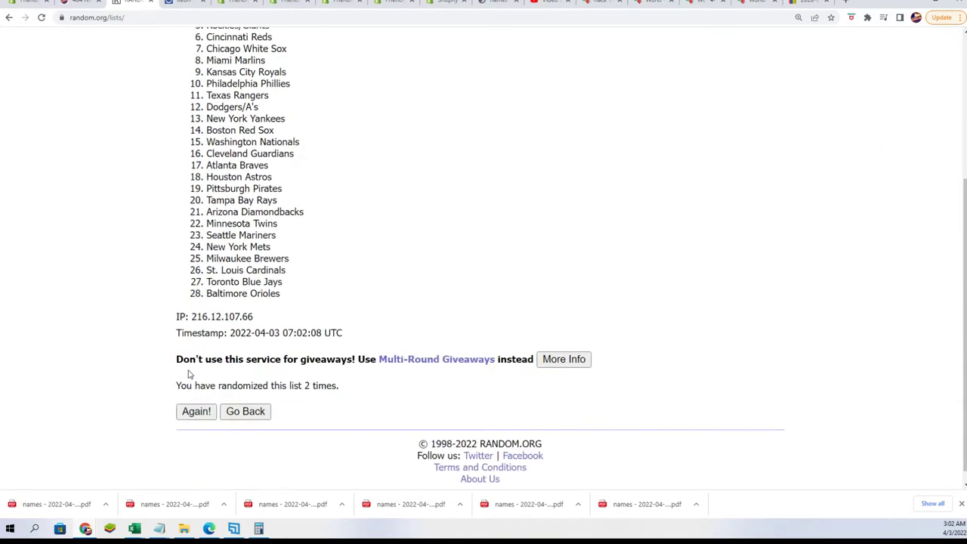
left_click(192, 398)
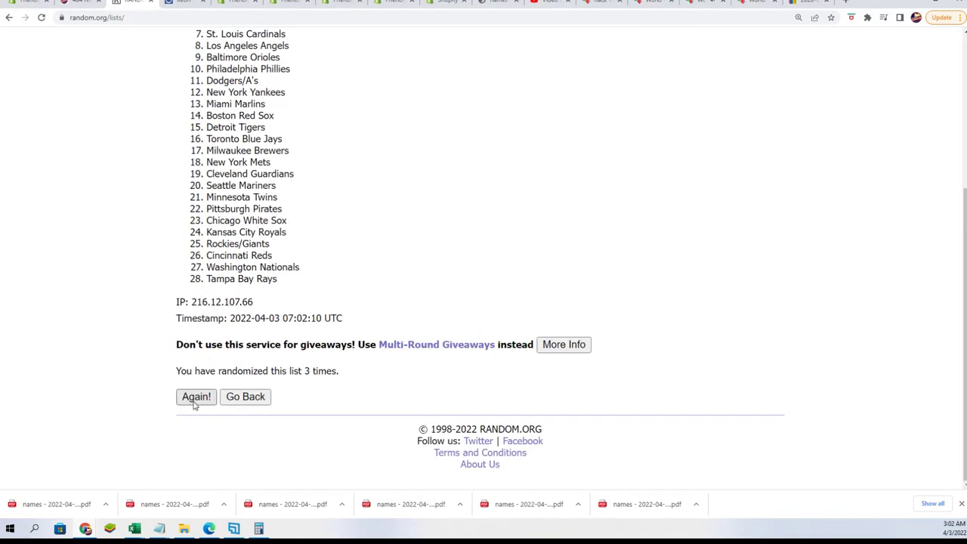
left_click(195, 398)
scroll(224, 334, "down", 3)
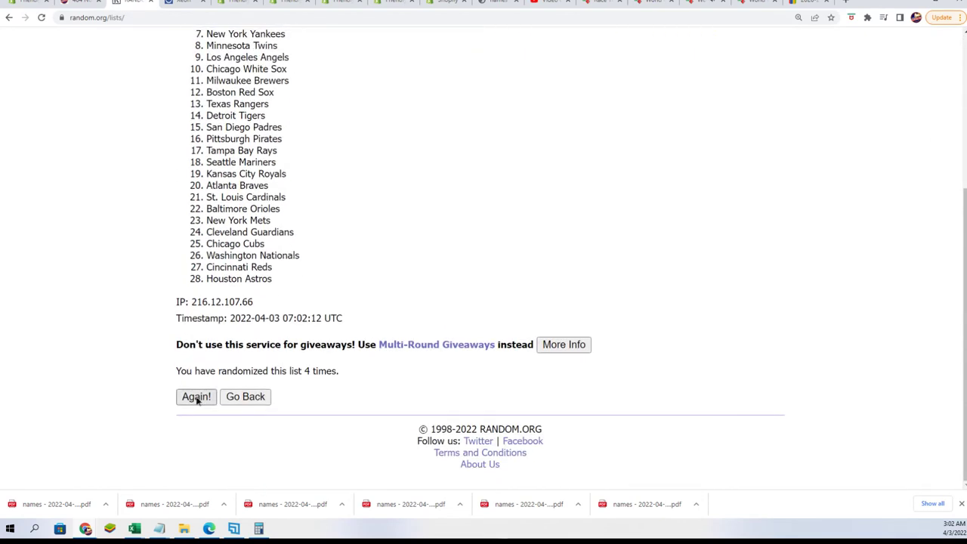
left_click(194, 397)
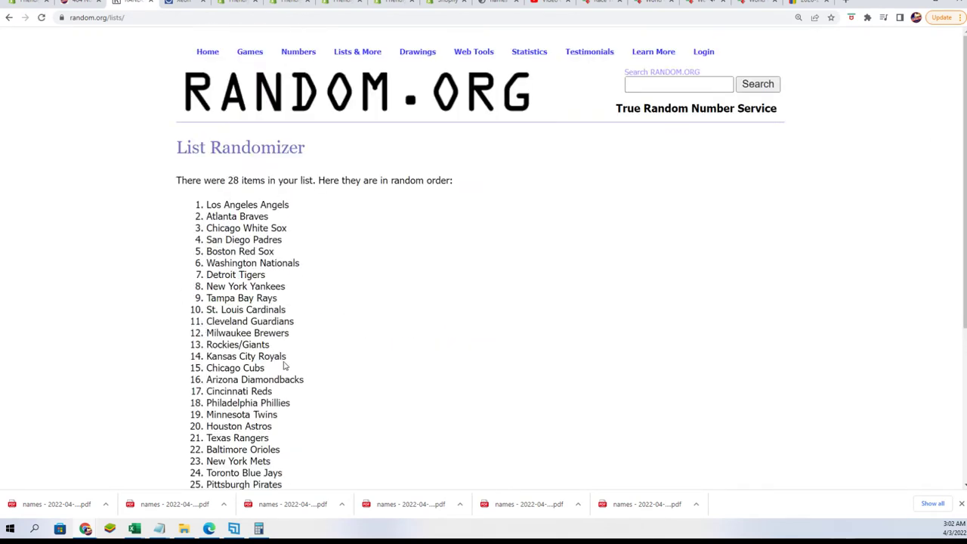
scroll(284, 365, "down", 3)
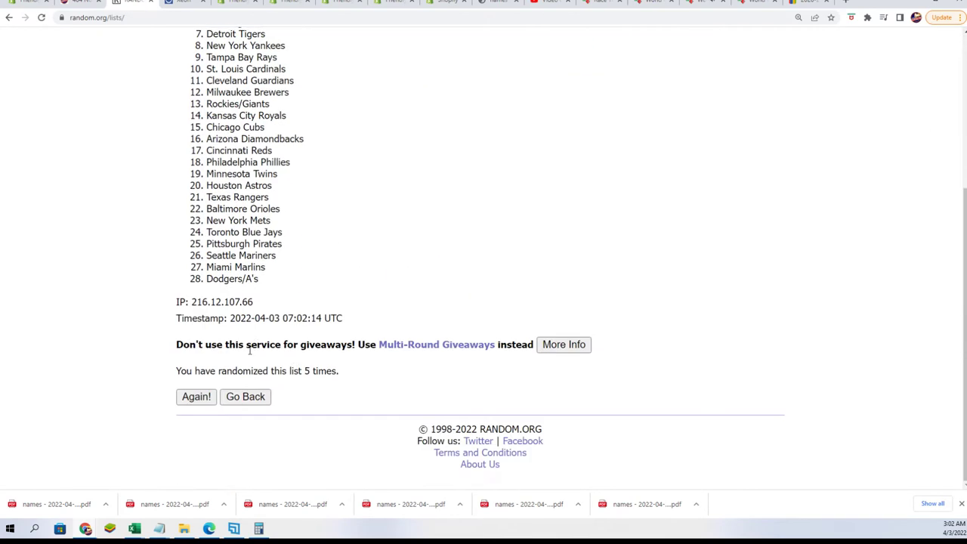
left_click(195, 396)
scroll(291, 342, "down", 3)
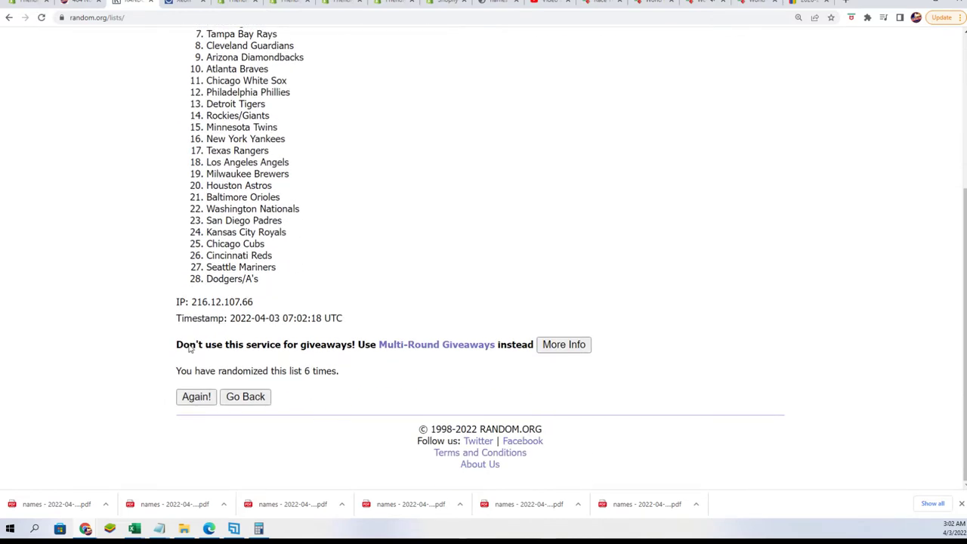
left_click(190, 395)
scroll(201, 114, "down", 1)
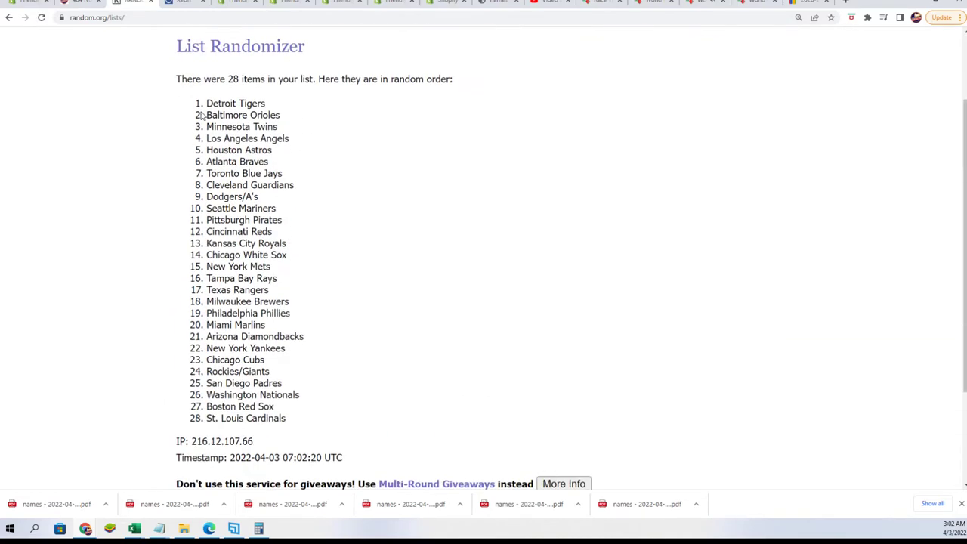
Copy the shuffled team list, which starts with Detroit Tigers
left_click_drag(210, 112, 310, 417)
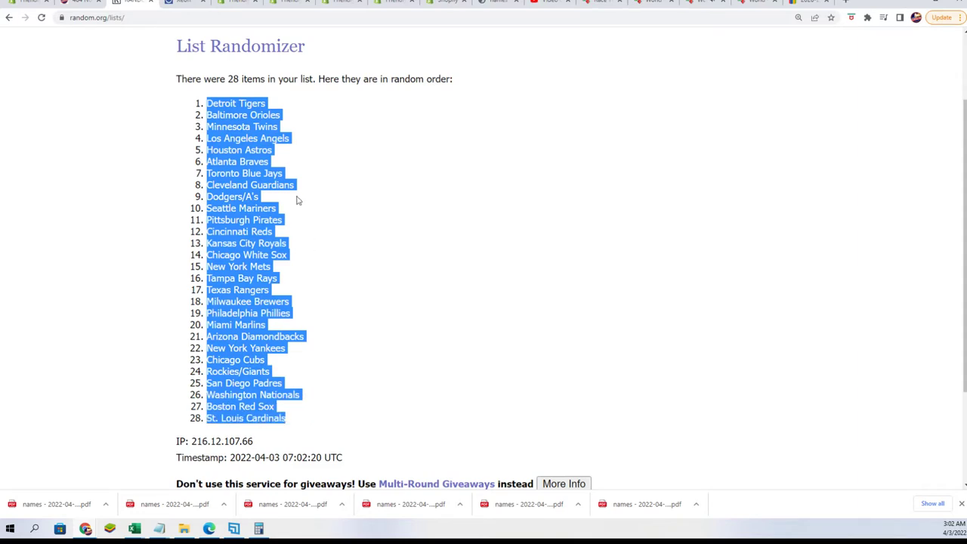
right_click(255, 159)
left_click(309, 170)
scroll(303, 365, "down", 2)
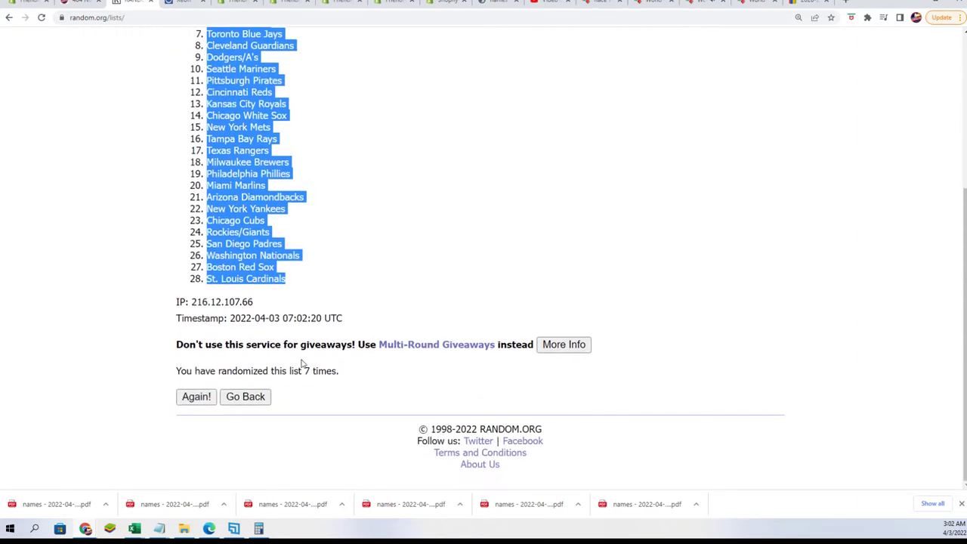
scroll(323, 386, "up", 2)
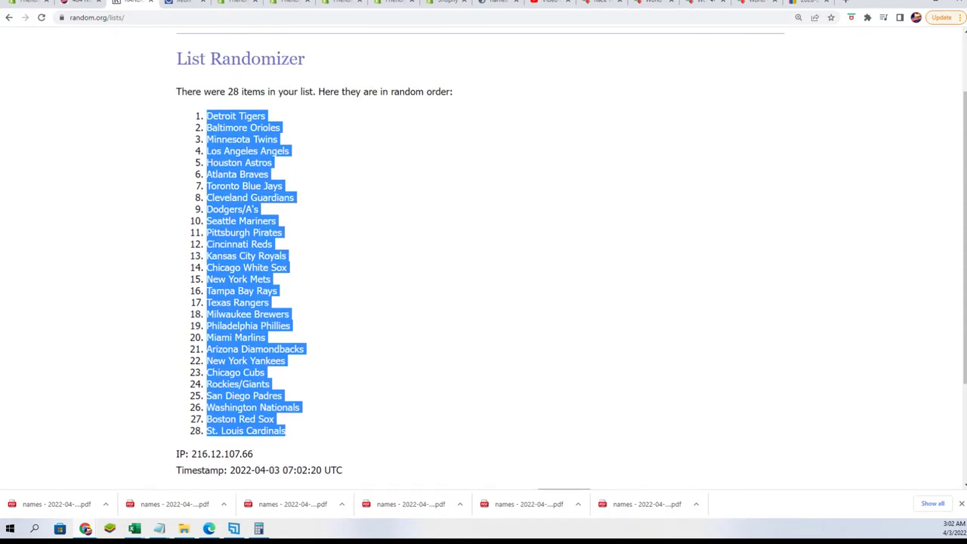
key("alt+Tab")
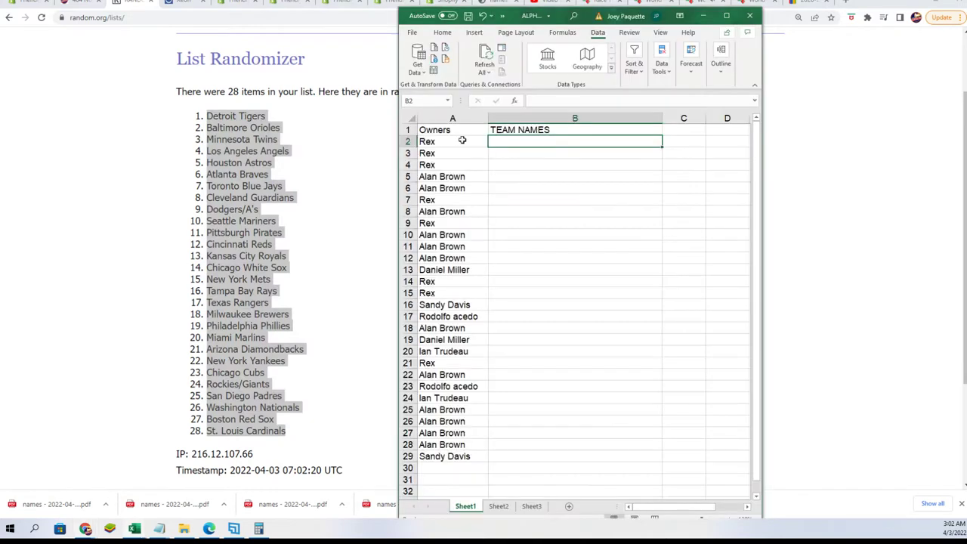
Paste Special the shuffled teams as Text into B2:B29
right_click(496, 144)
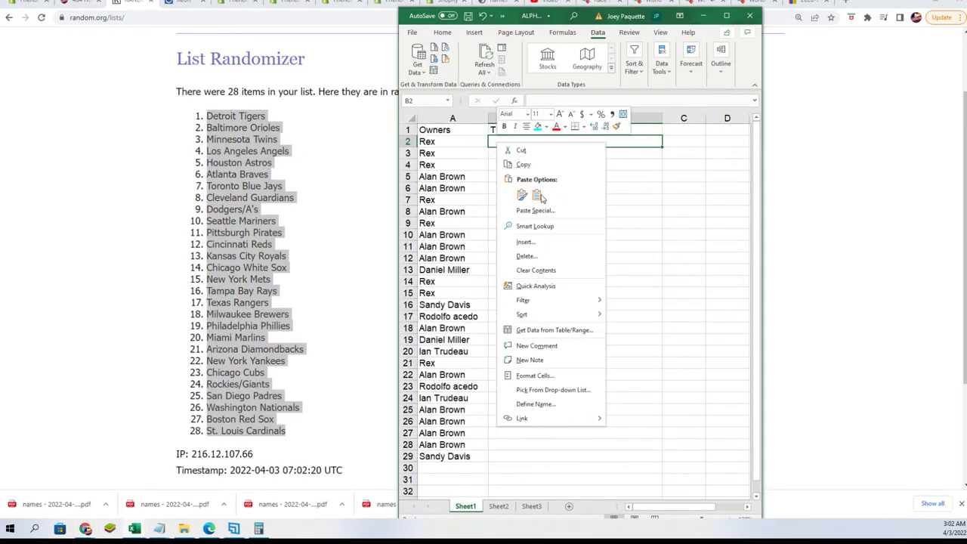
left_click(532, 211)
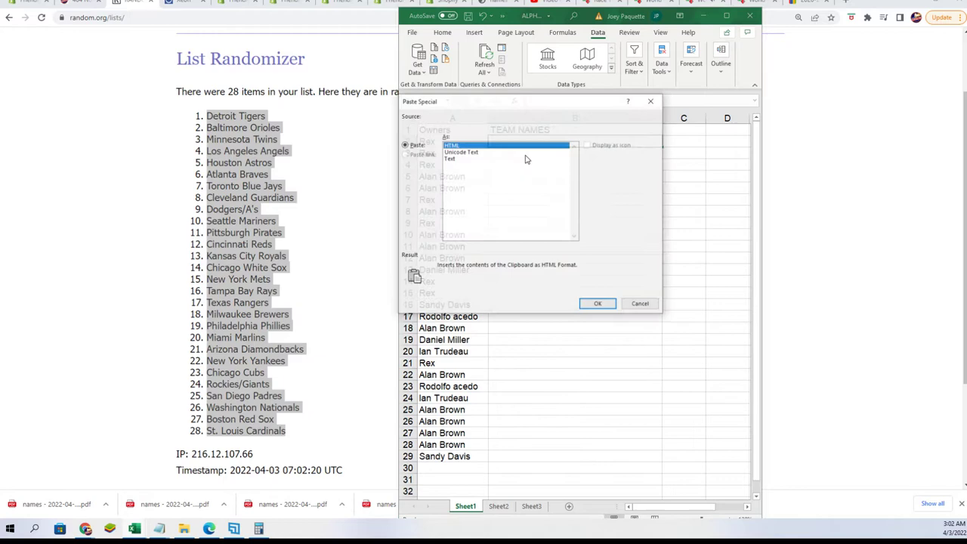
left_click(455, 159)
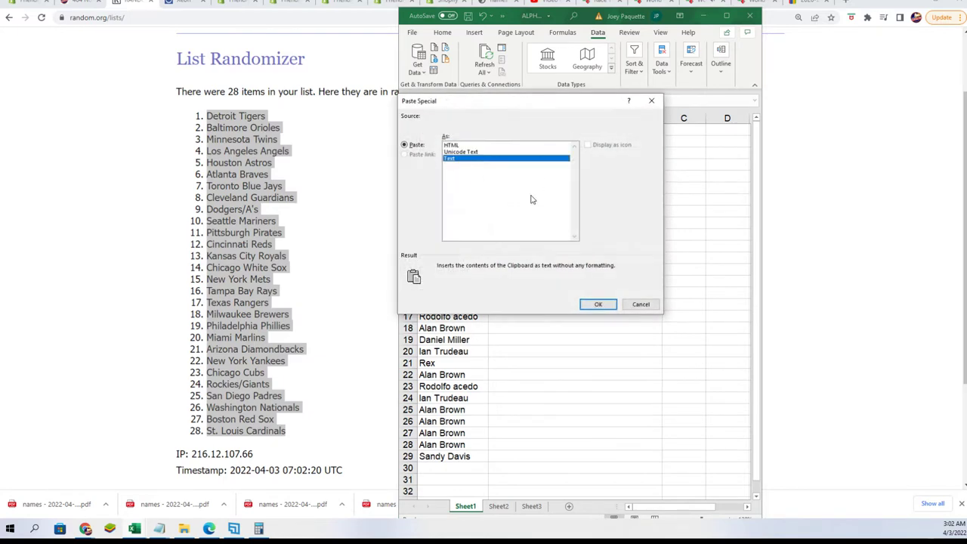
left_click(597, 303)
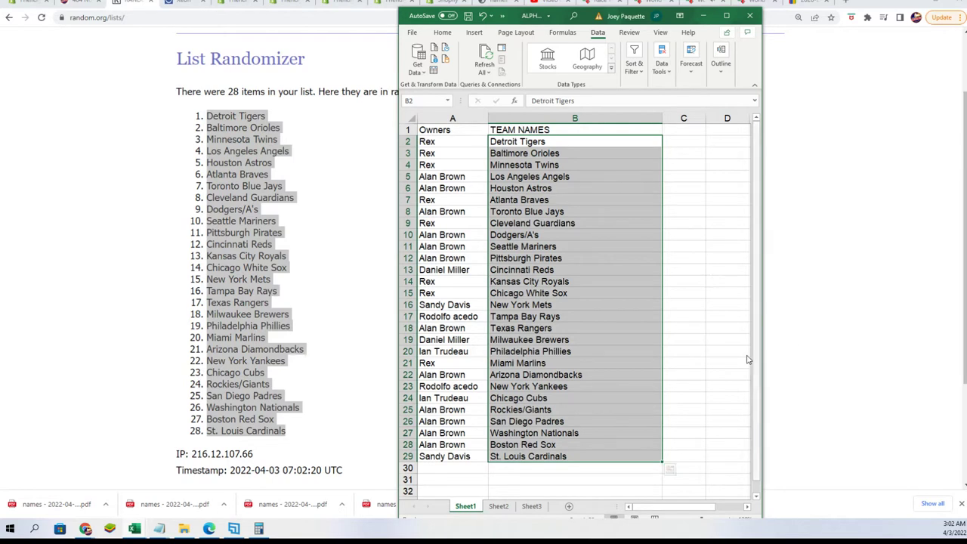
Check several owner–team pairings, including Tampa Bay Rays, Atlanta Braves and Los Angeles Angels
left_click(504, 317)
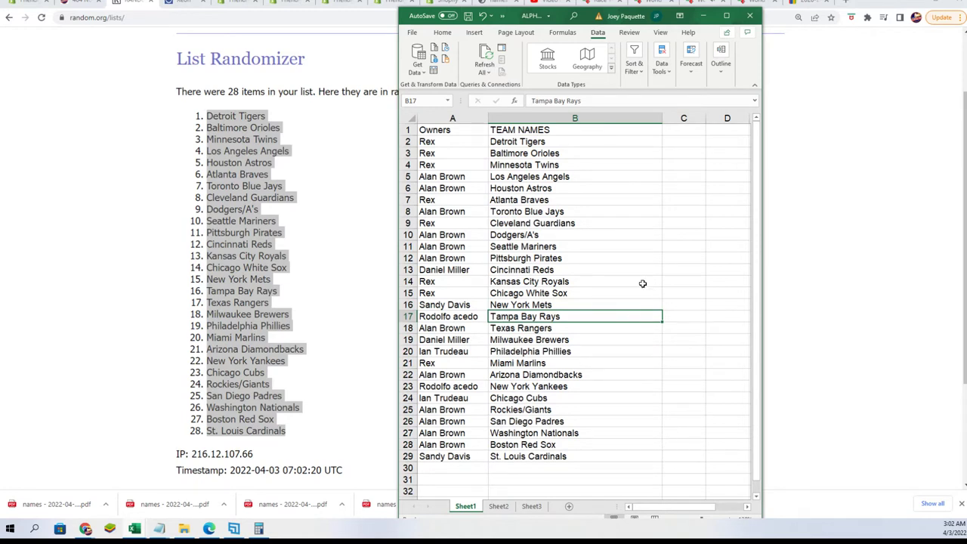
left_click(549, 246)
left_click(506, 200)
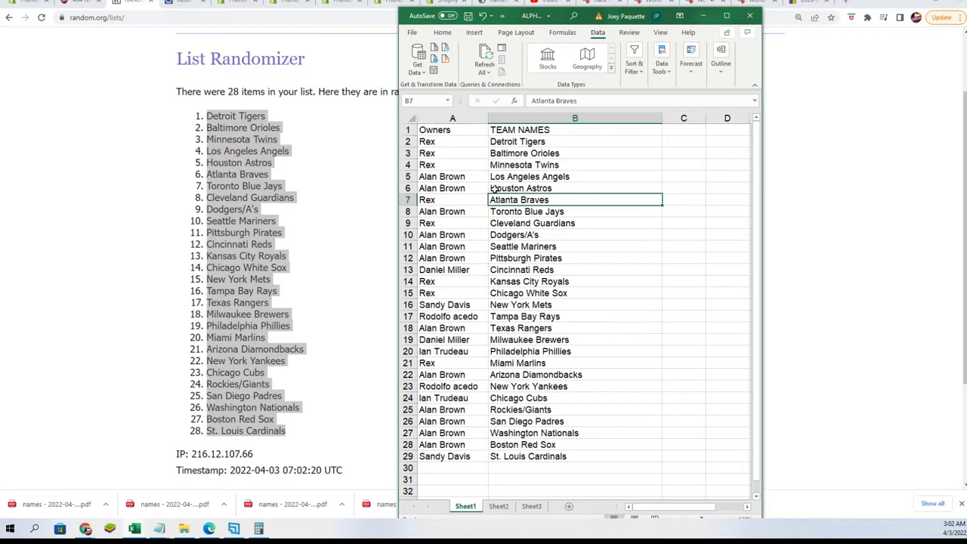
left_click(505, 176)
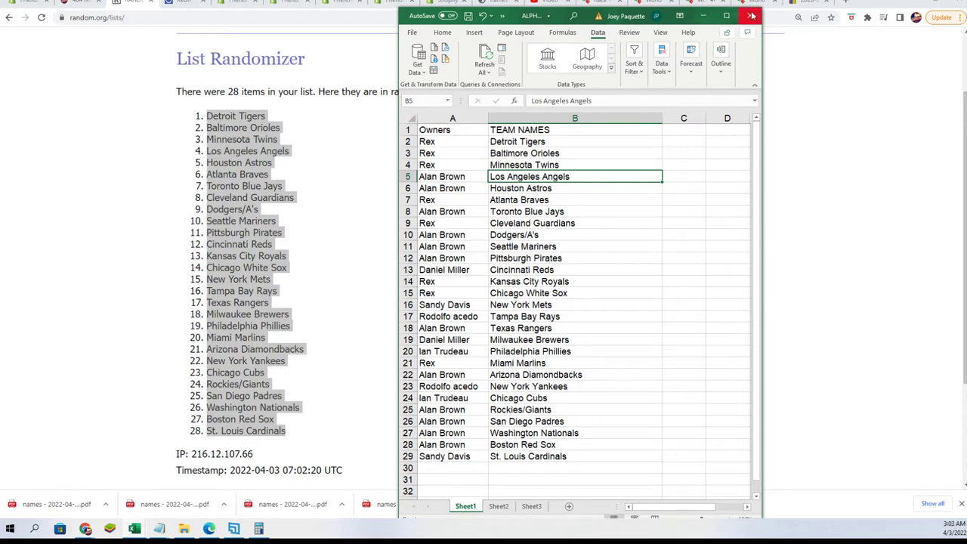
left_click(727, 15)
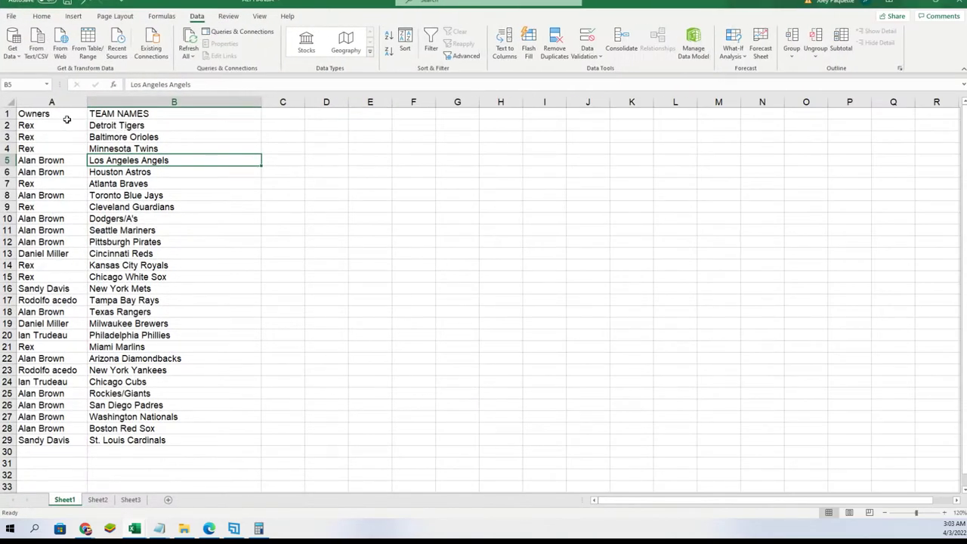
mouse_move(66, 120)
left_mouse_down()
mouse_move(136, 186)
mouse_move(151, 464)
left_mouse_up()
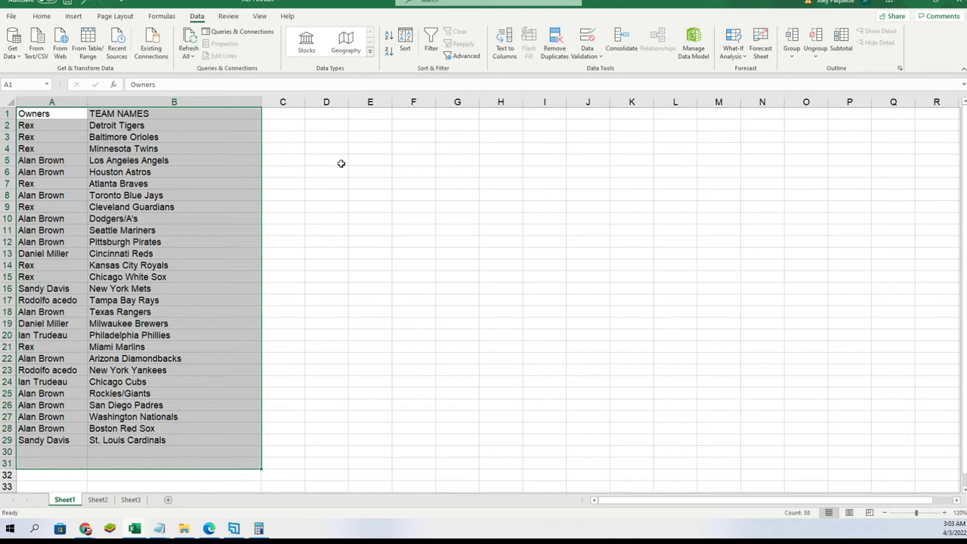
left_click(406, 44)
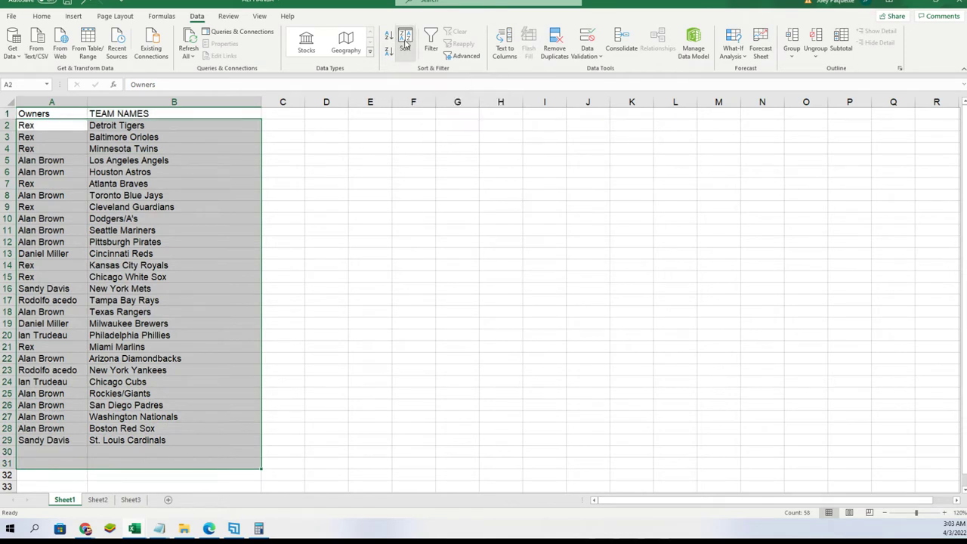
left_click(296, 289)
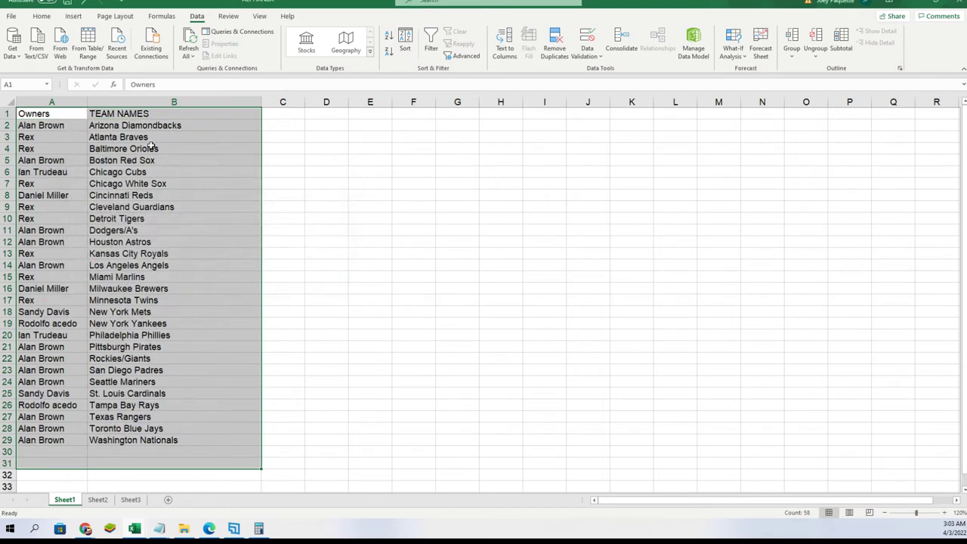
left_click(82, 101)
left_click_drag(87, 101, 81, 101)
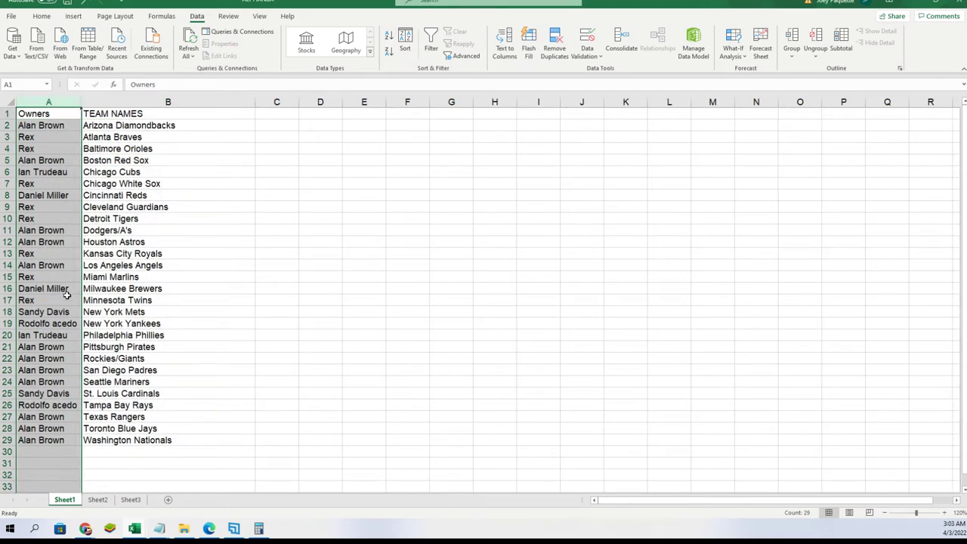
left_click(103, 323)
left_click(69, 325)
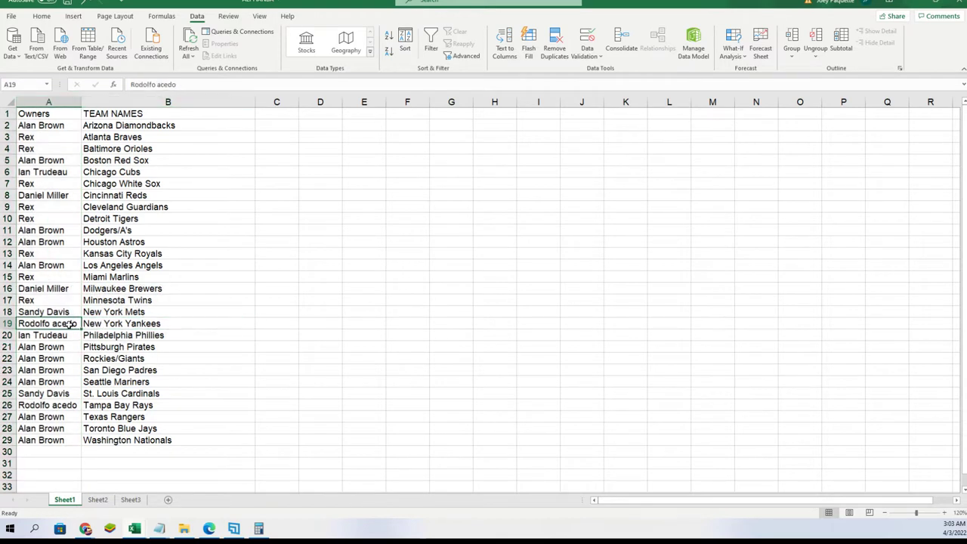
left_click(71, 404)
left_click(95, 406)
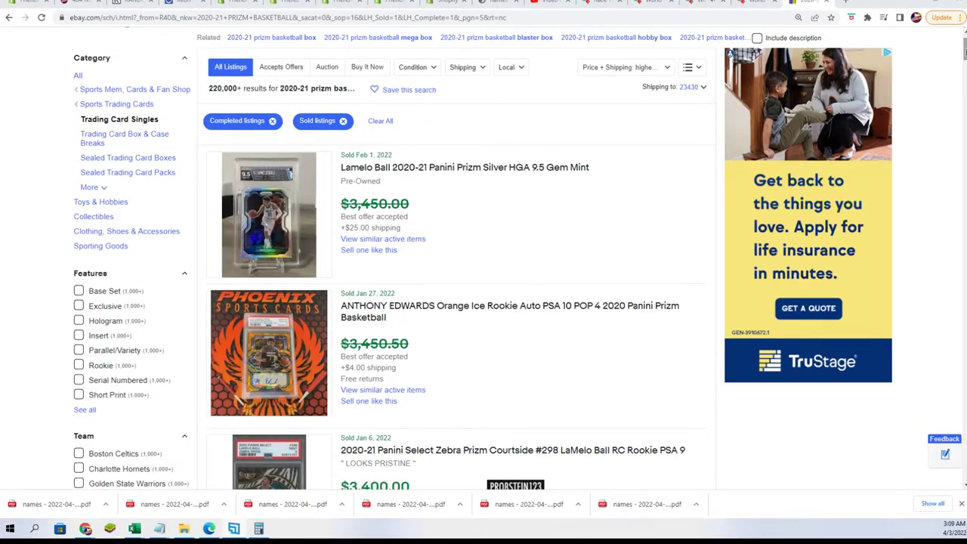
scroll(539, 54, "up", 1)
Replace the 2020-21 prizm basketball eBay query with '2022 inception ba'
left_click(319, 65)
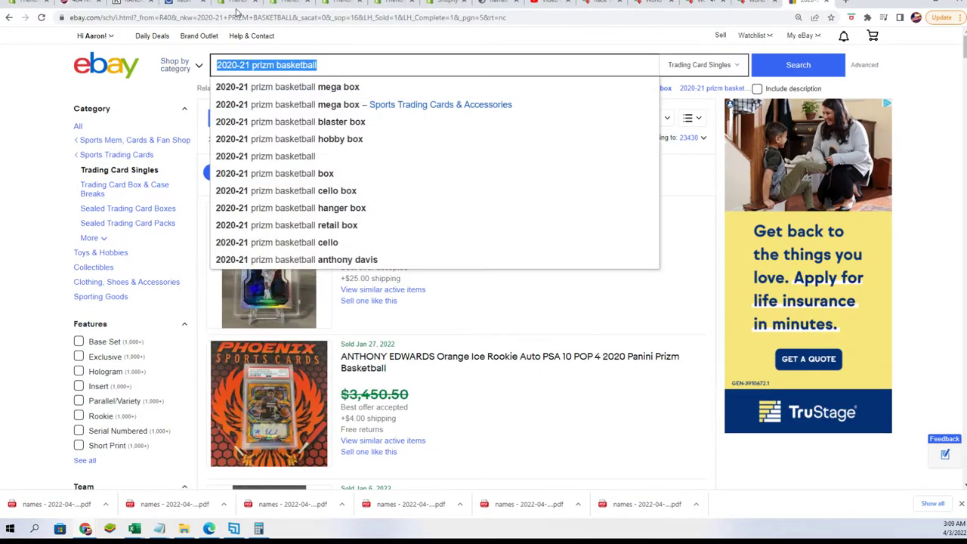
key("BackSpace")
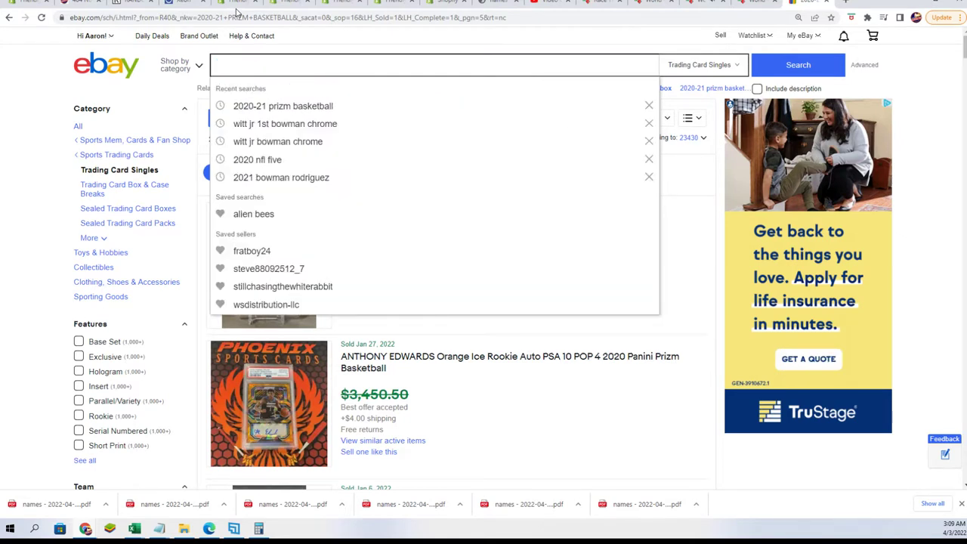
type("202")
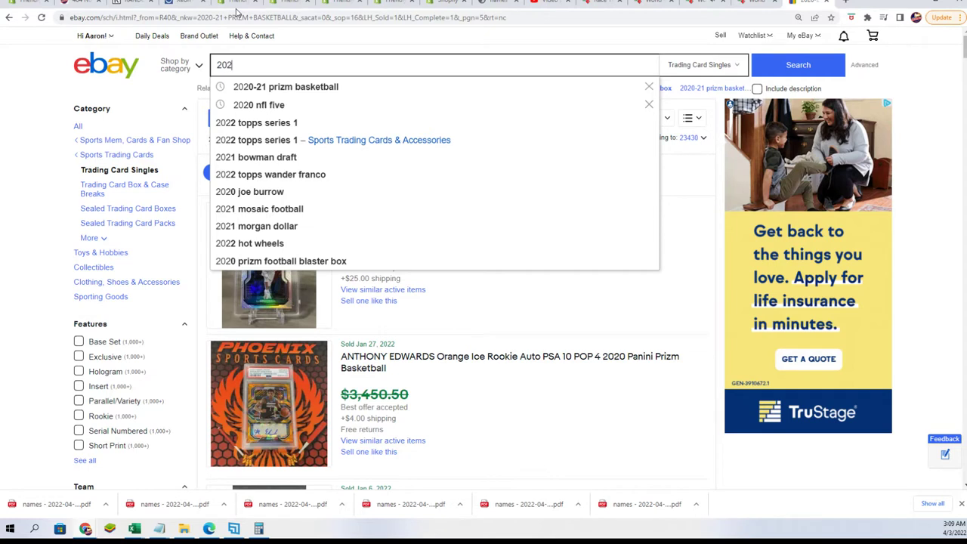
type("2 incep")
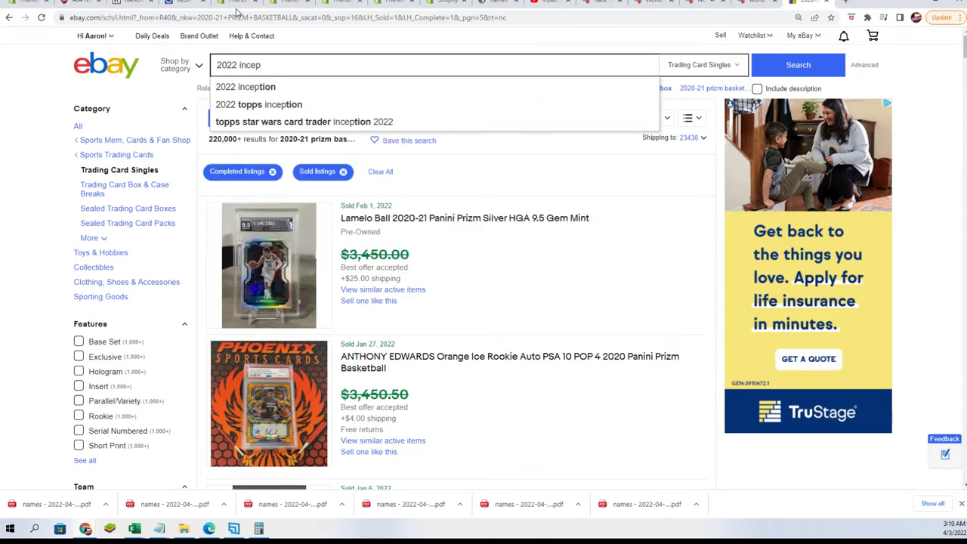
type("tion baseball hayes")
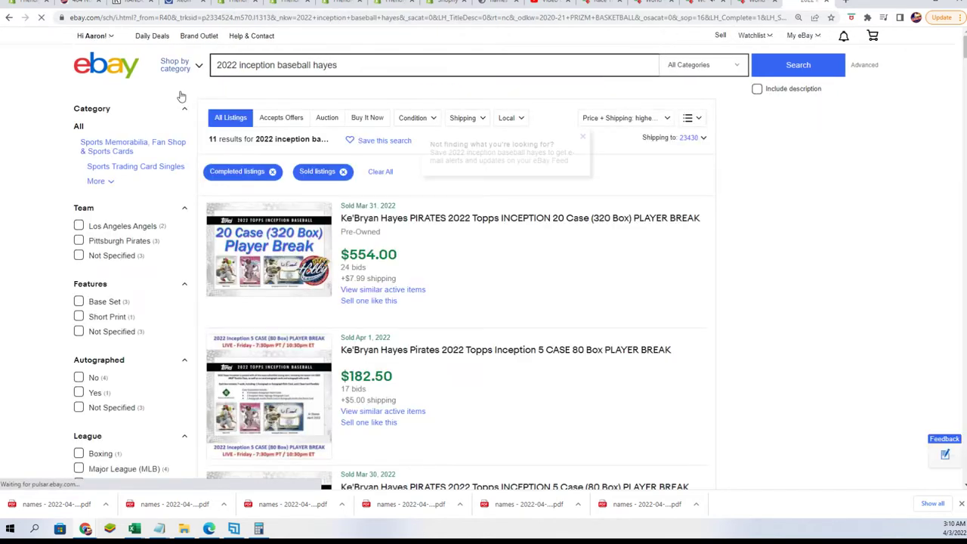
left_click(658, 121)
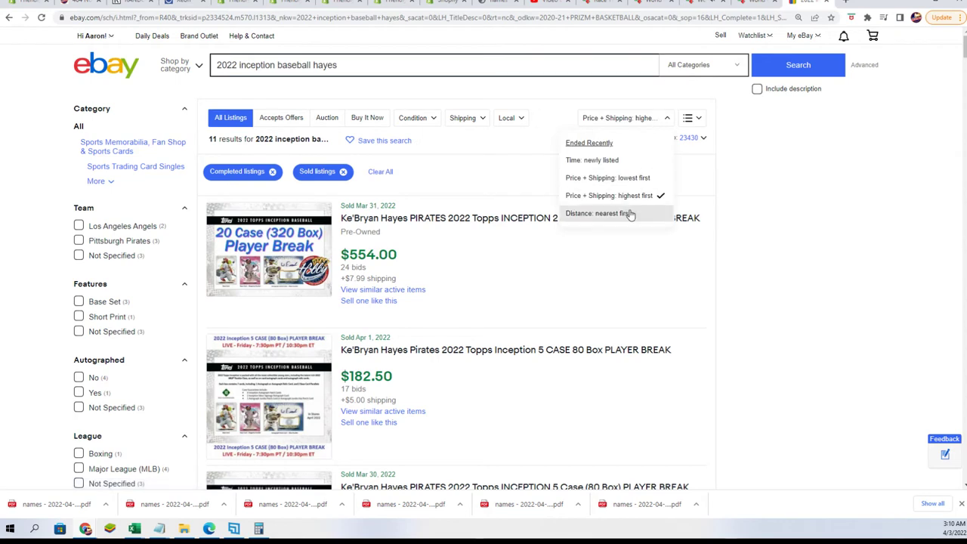
left_click(604, 194)
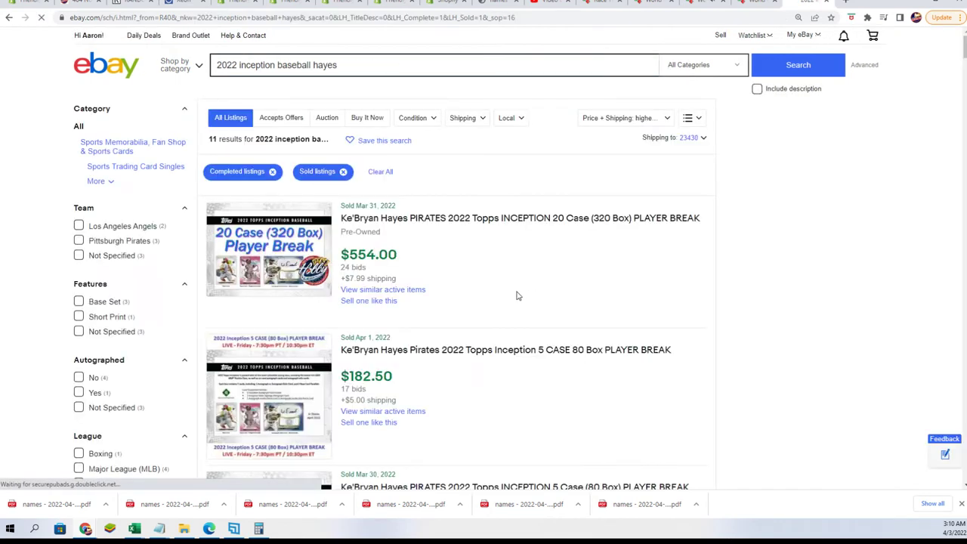
scroll(518, 302, "down", 5)
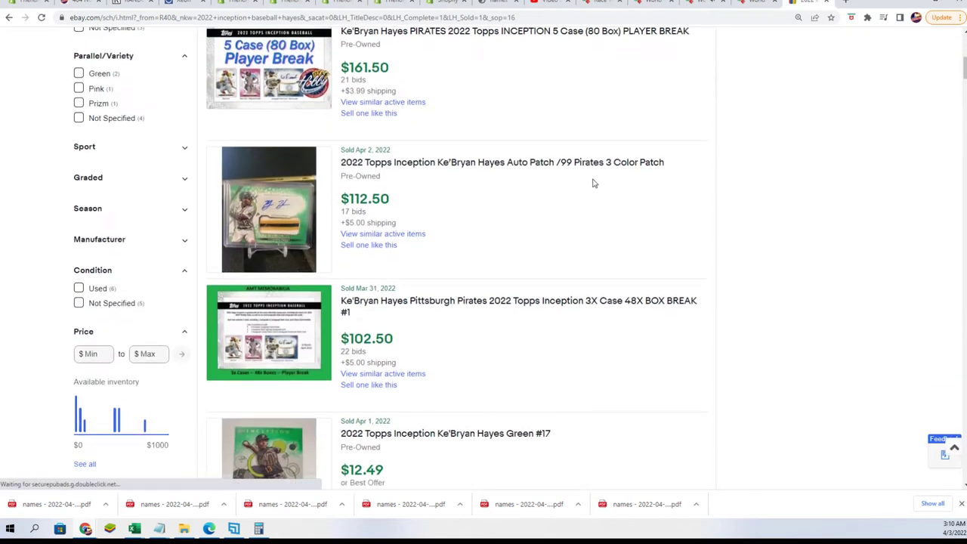
left_click_drag(403, 209, 567, 173)
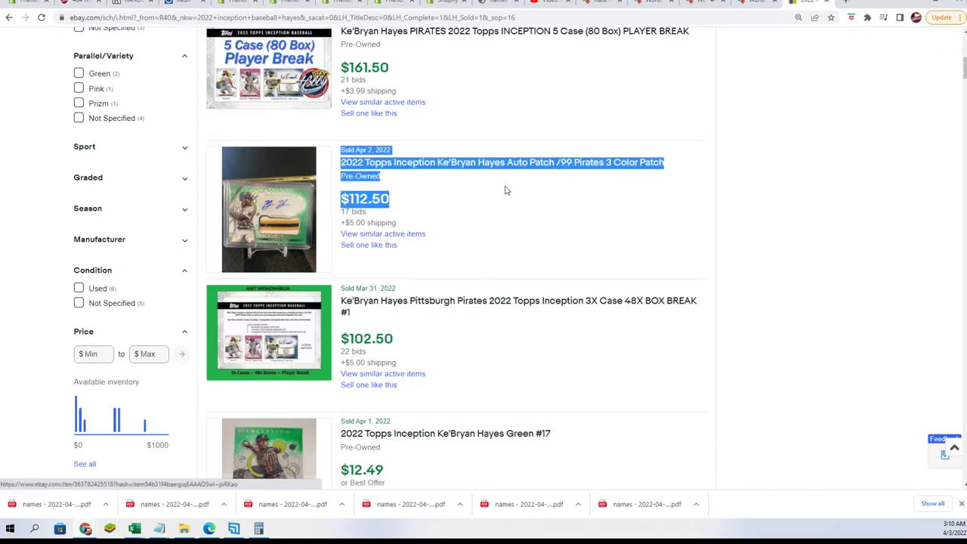
left_click(408, 201)
scroll(408, 200, "down", 3)
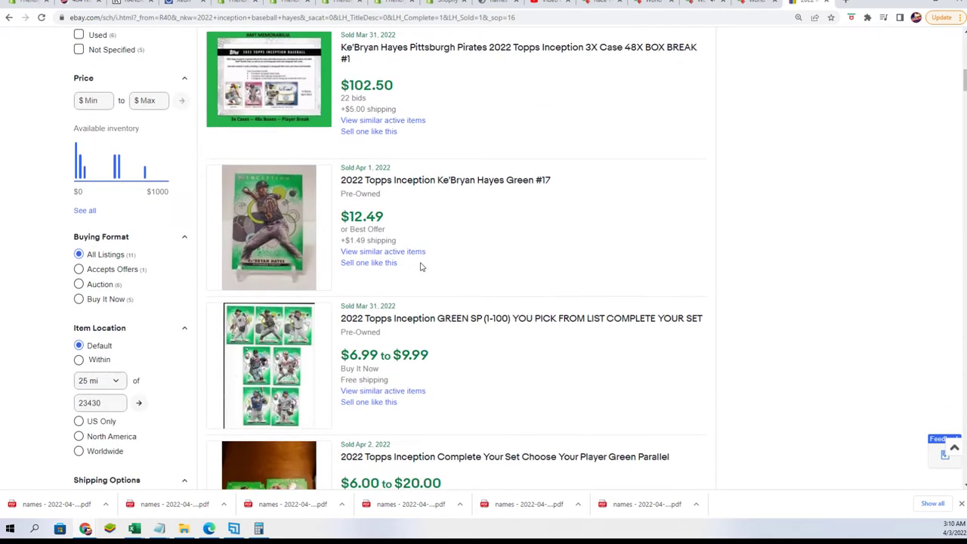
scroll(385, 266, "down", 6)
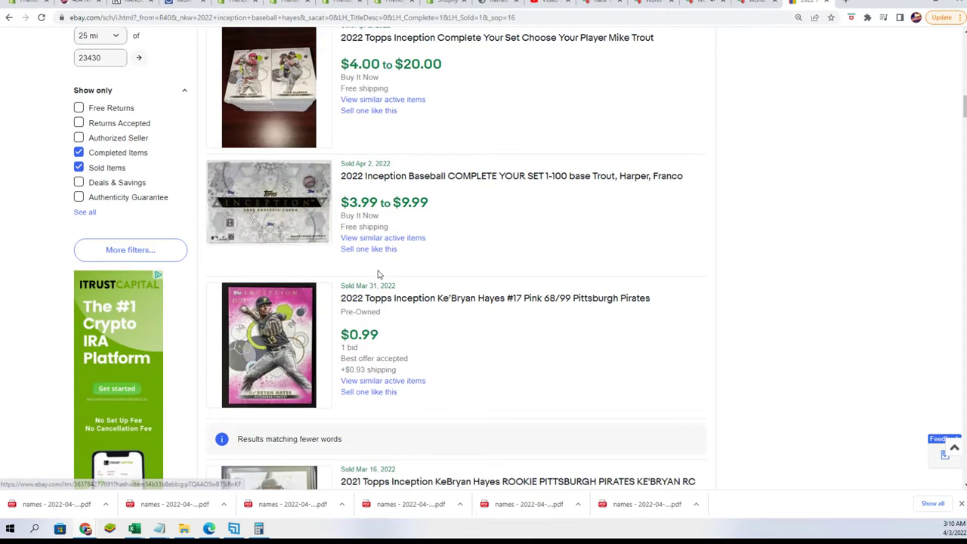
scroll(386, 329, "down", 5)
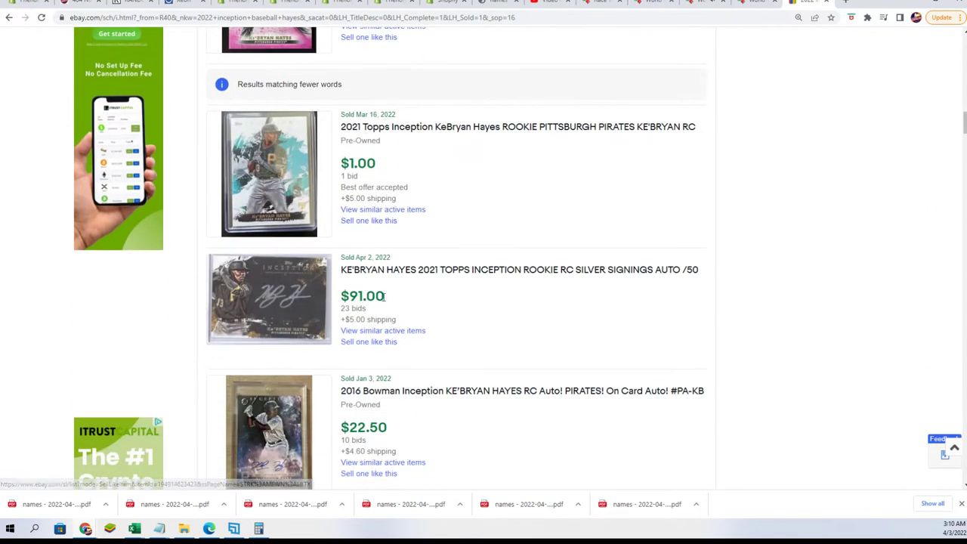
scroll(295, 219, "down", 2)
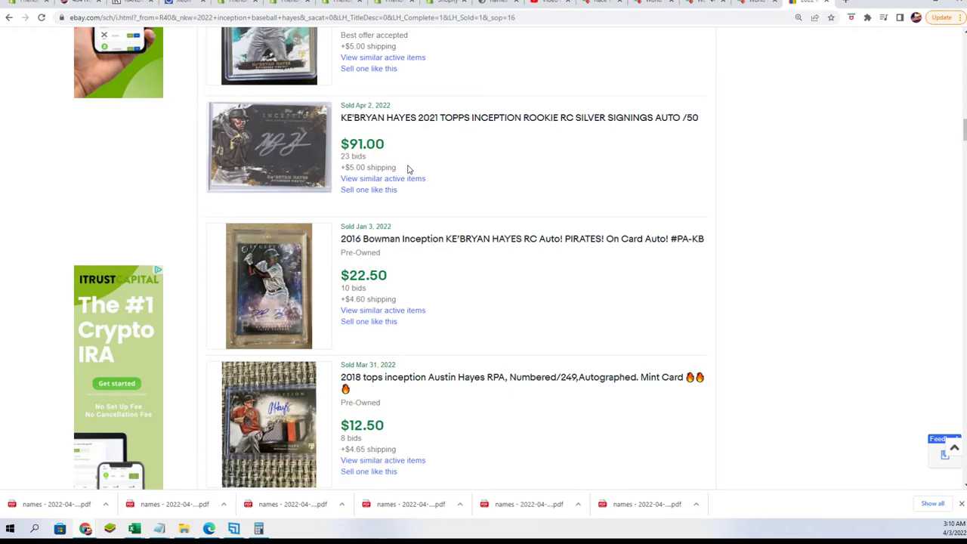
scroll(436, 264, "down", 4)
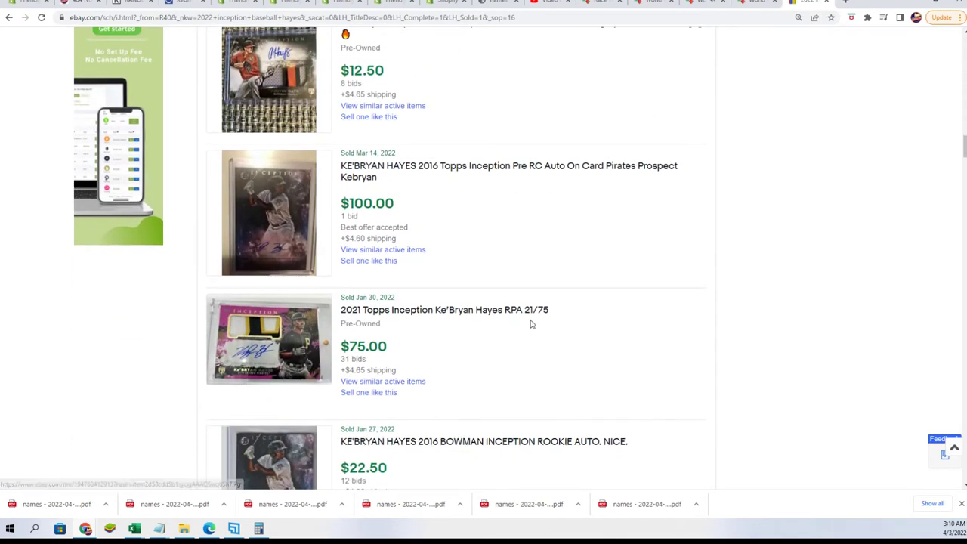
triple_click(399, 343)
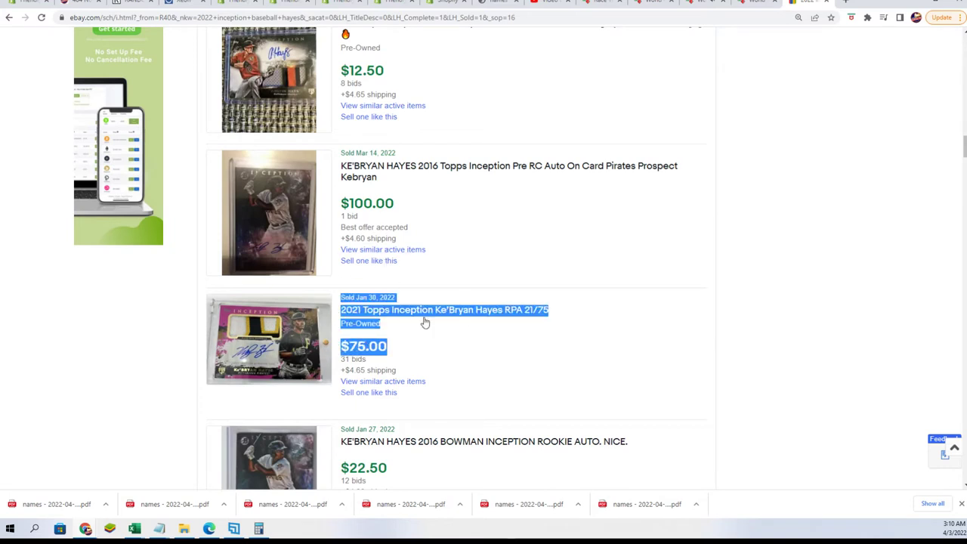
scroll(579, 203, "down", 1)
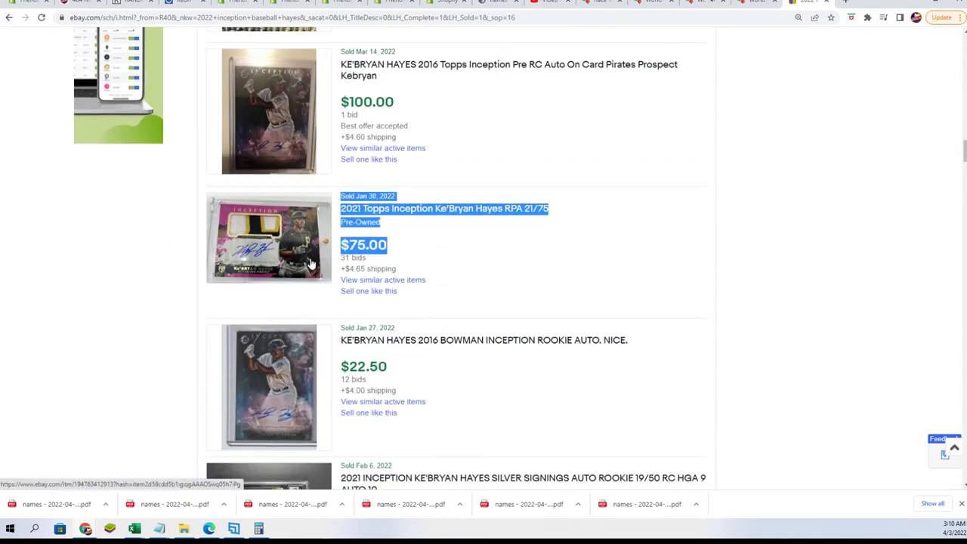
left_click(437, 255)
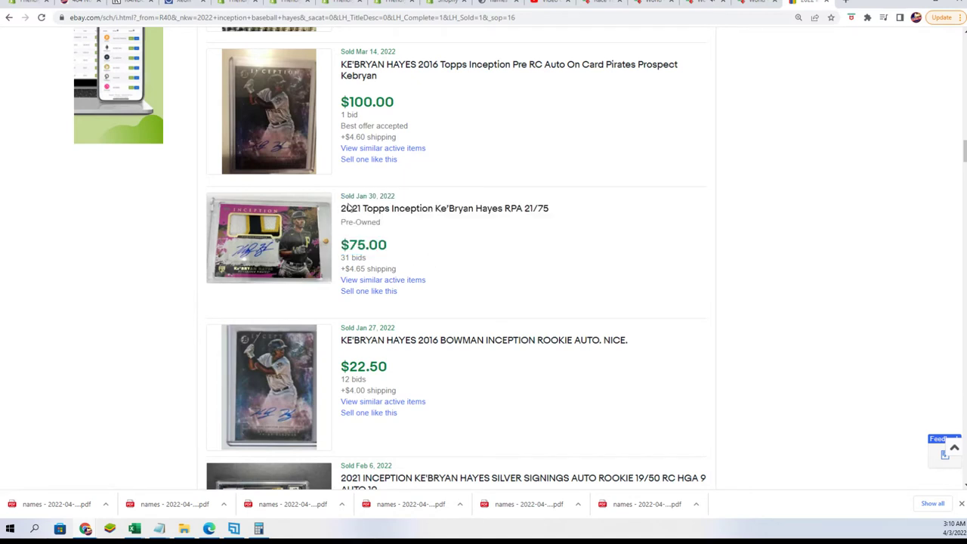
left_click_drag(342, 198, 525, 261)
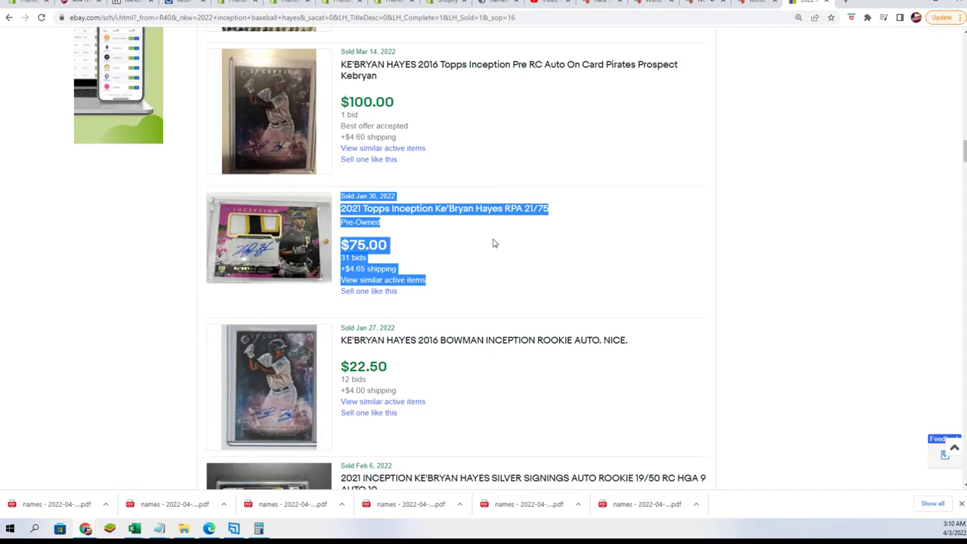
left_click(356, 219)
scroll(358, 250, "down", 6)
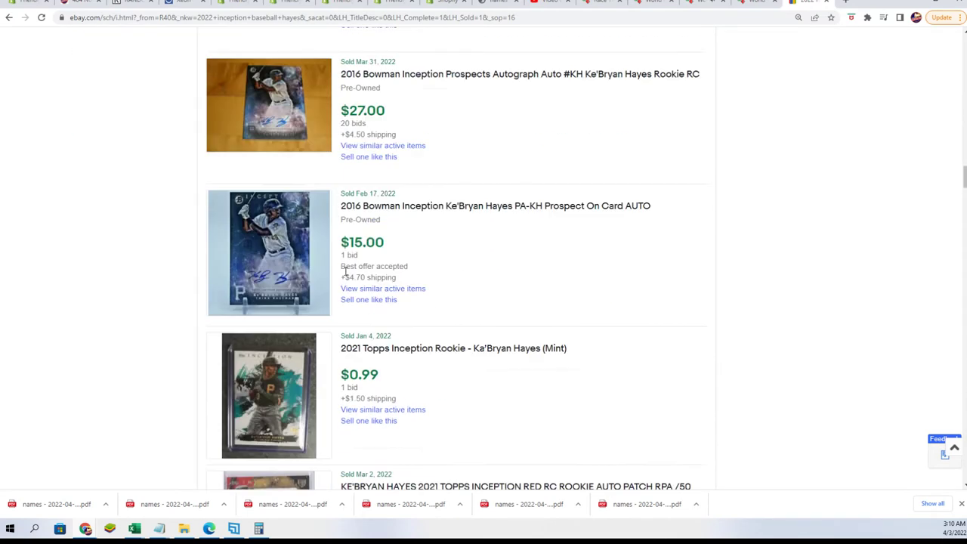
scroll(345, 274, "down", 2)
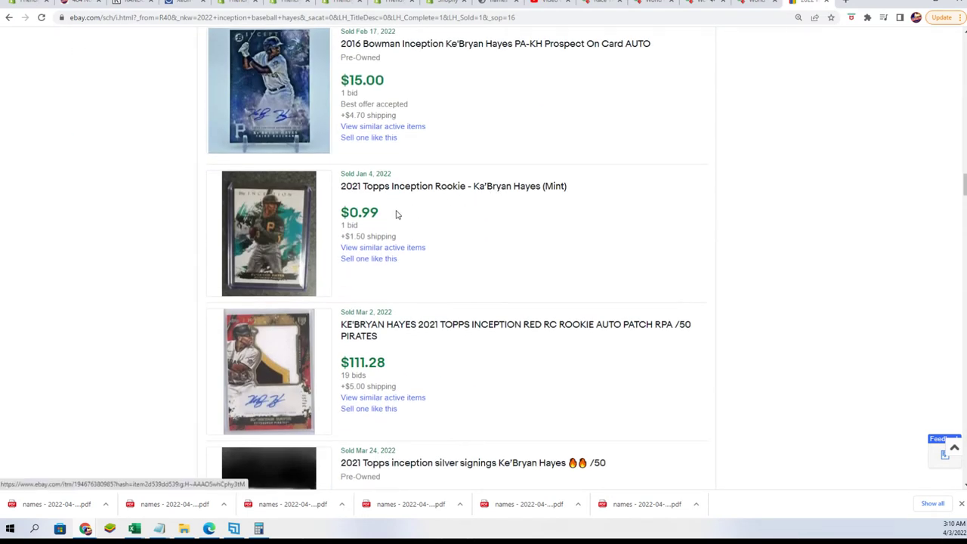
scroll(389, 233, "down", 3)
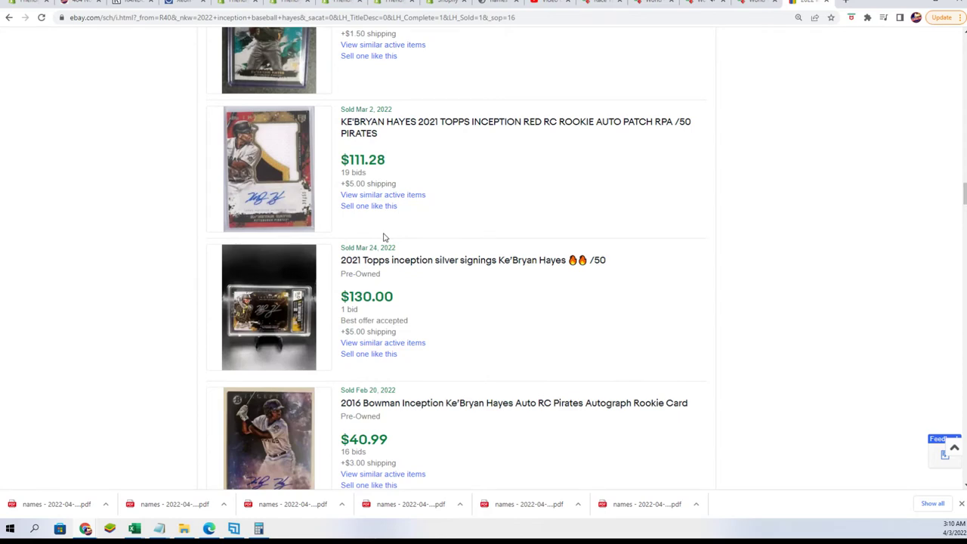
scroll(381, 238, "down", 5)
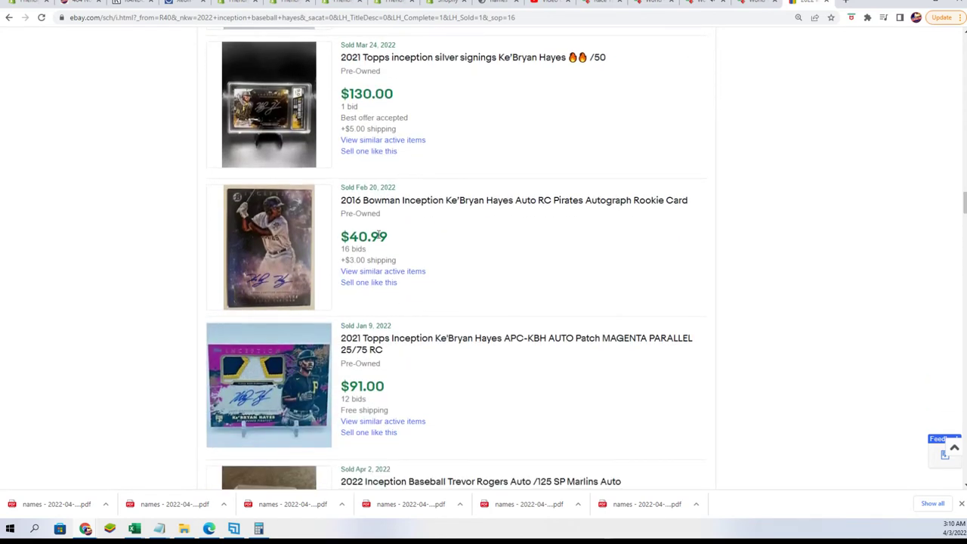
scroll(378, 239, "down", 3)
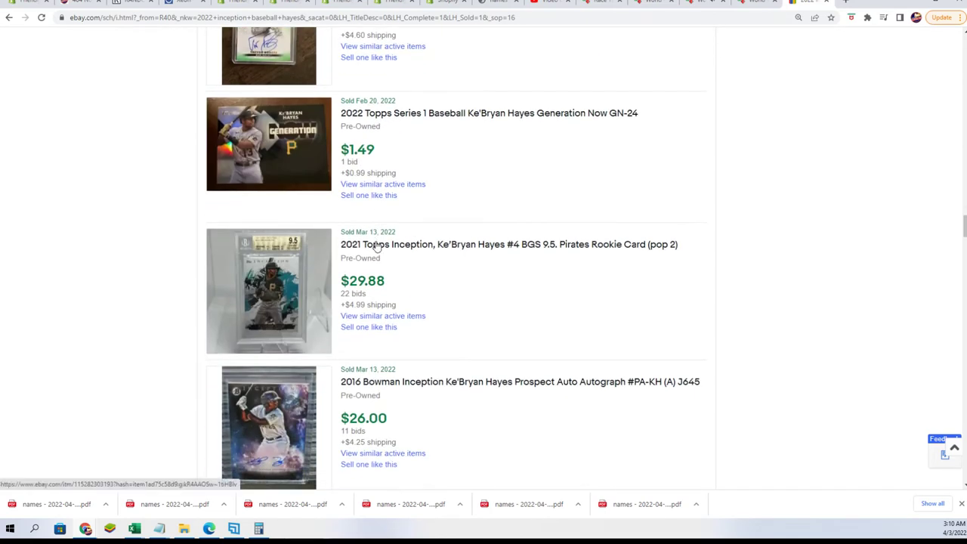
scroll(346, 89, "up", 2)
scroll(334, 127, "up", 1)
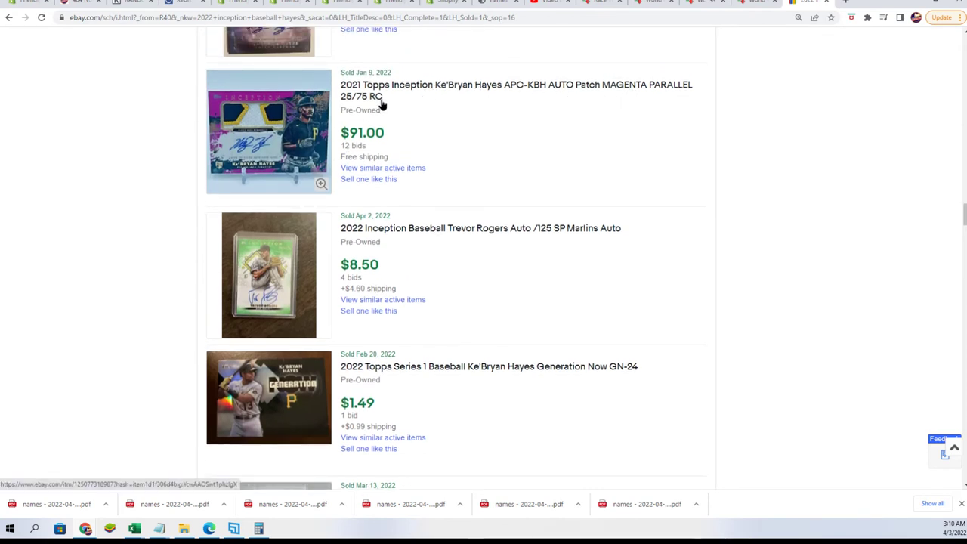
mouse_move(340, 70)
left_mouse_down()
mouse_move(387, 140)
mouse_move(380, 157)
left_mouse_up()
left_click(473, 161)
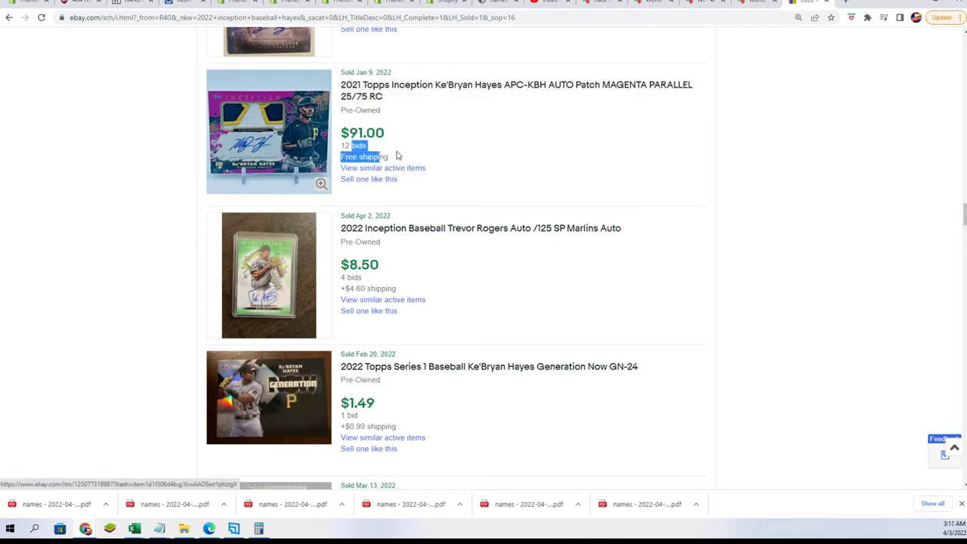